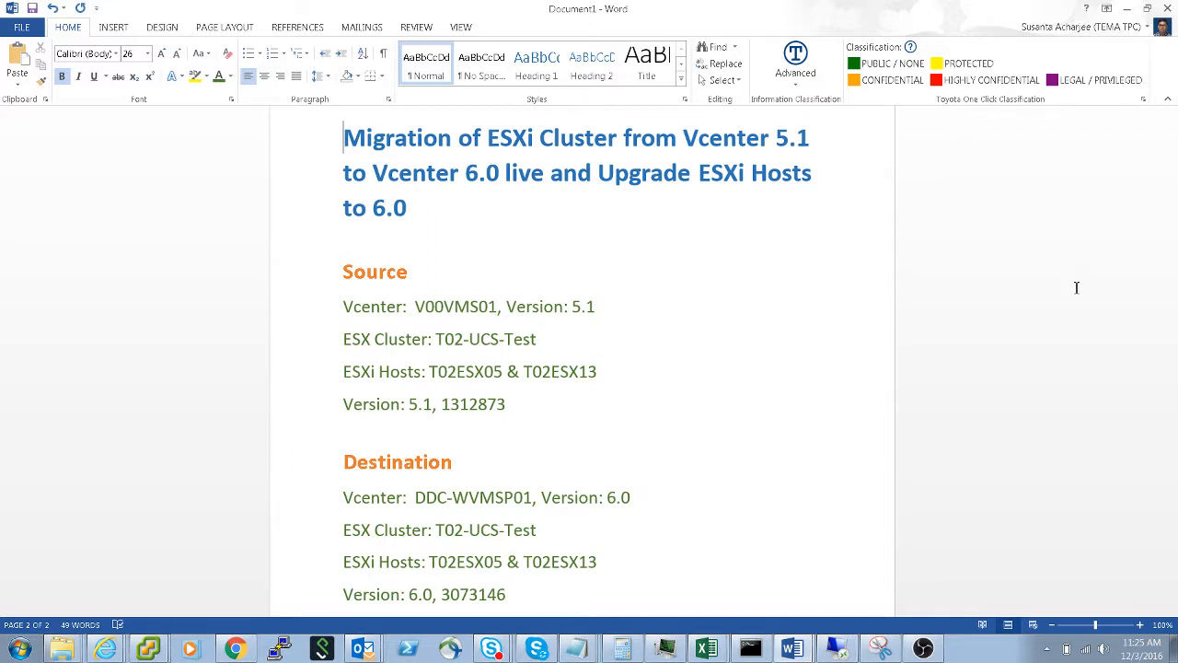
# - Switch to vSphere Client, compare the source T02-UCS-Test cluster on V00VMS01 with the TMMI datacenter on DDC-WVMSP01, and recheck the migration plan in Word
pyautogui.click(1128, 11)
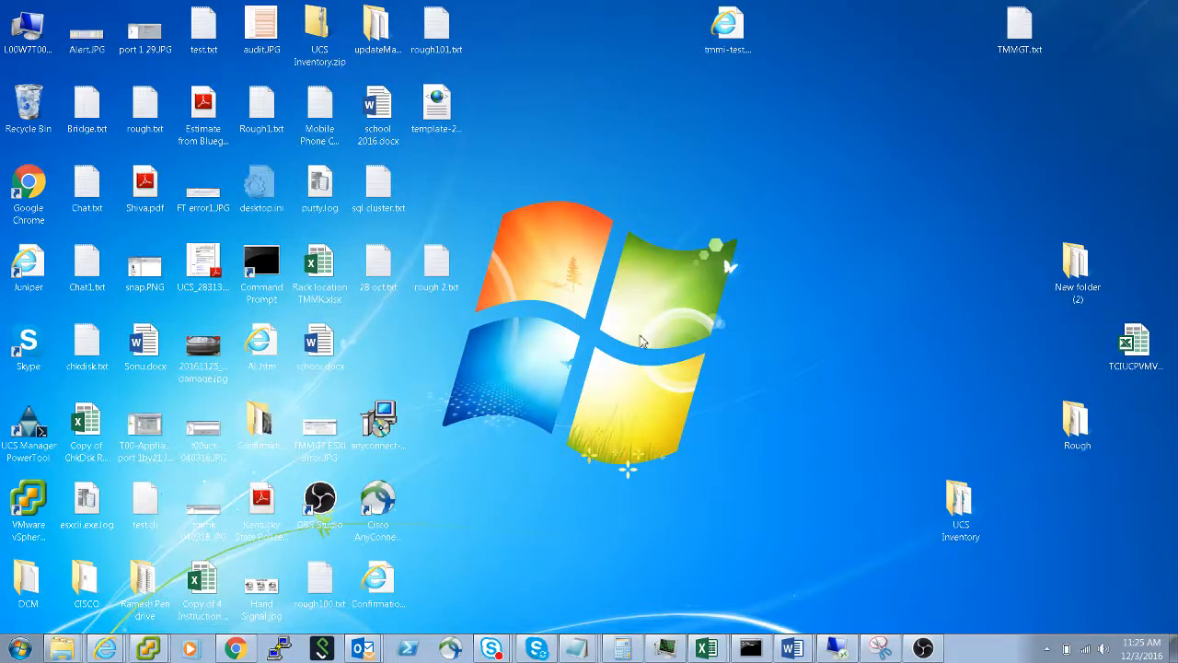
pyautogui.click(149, 650)
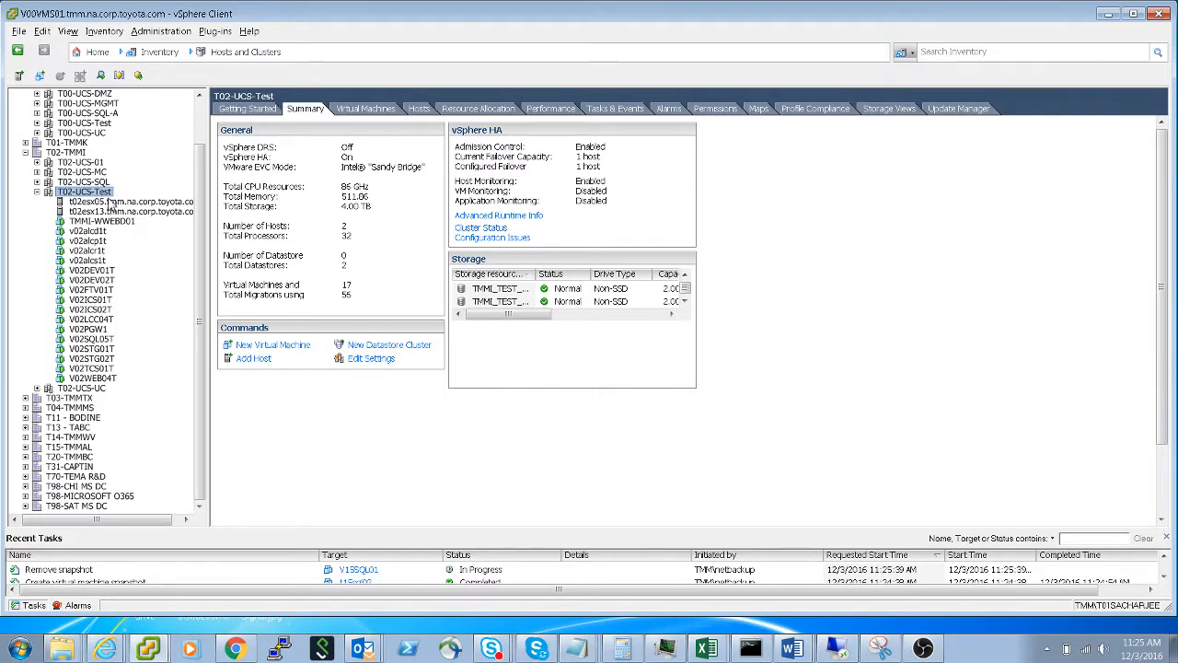
pyautogui.click(162, 654)
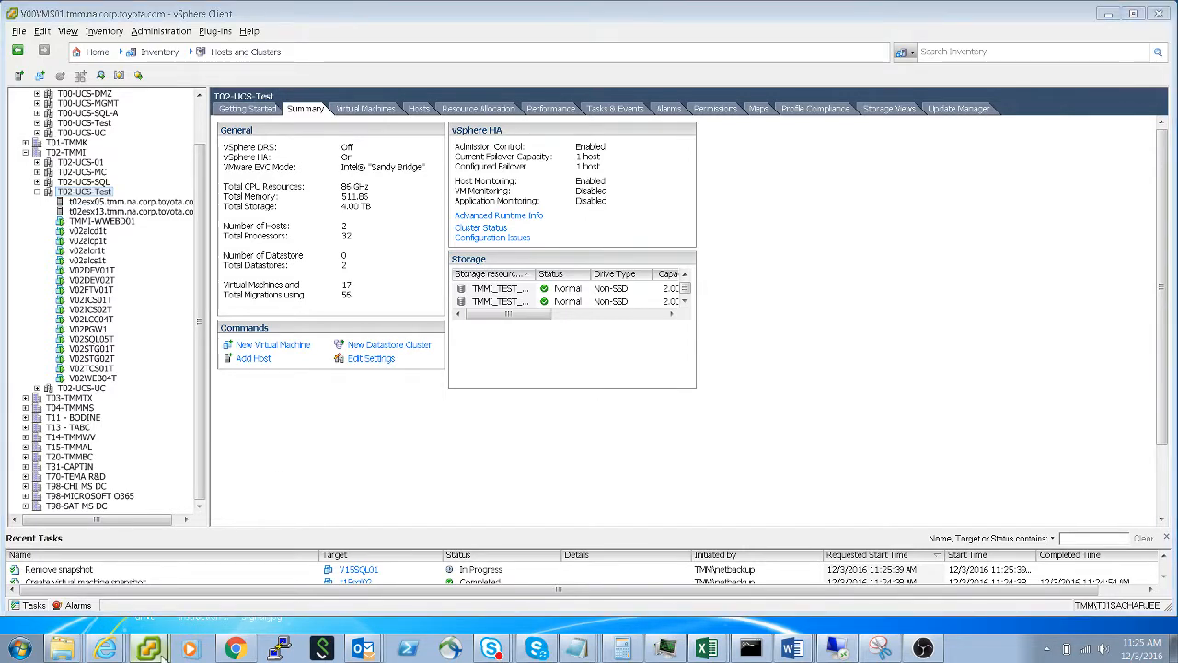
pyautogui.click(106, 600)
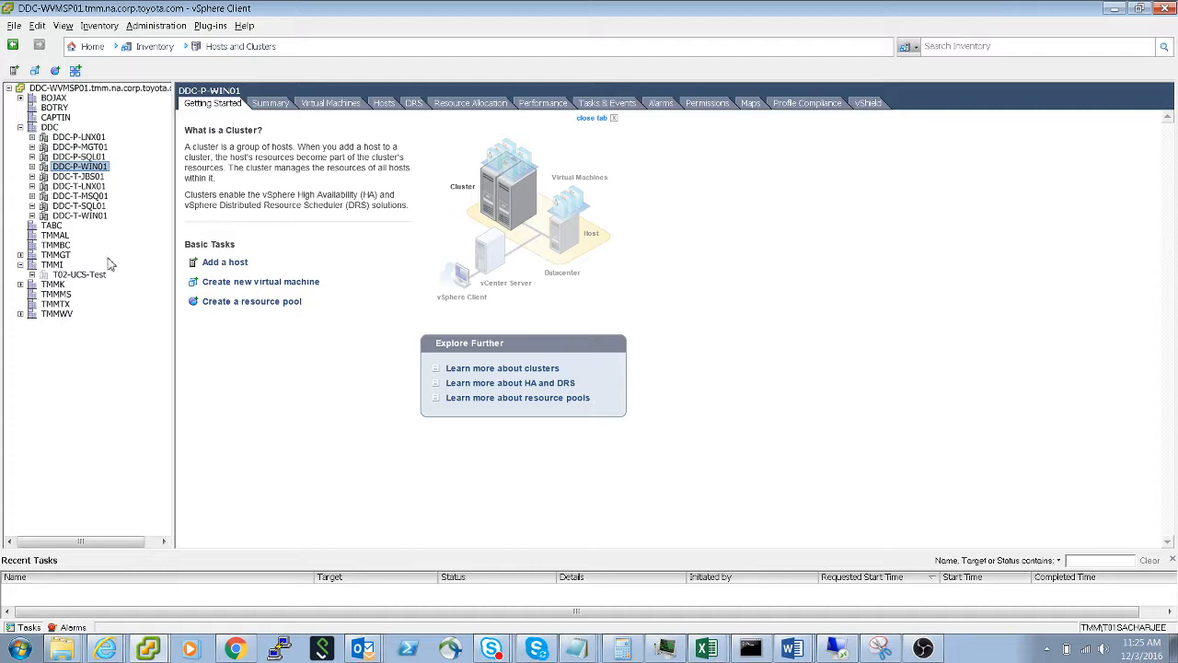
pyautogui.click(54, 265)
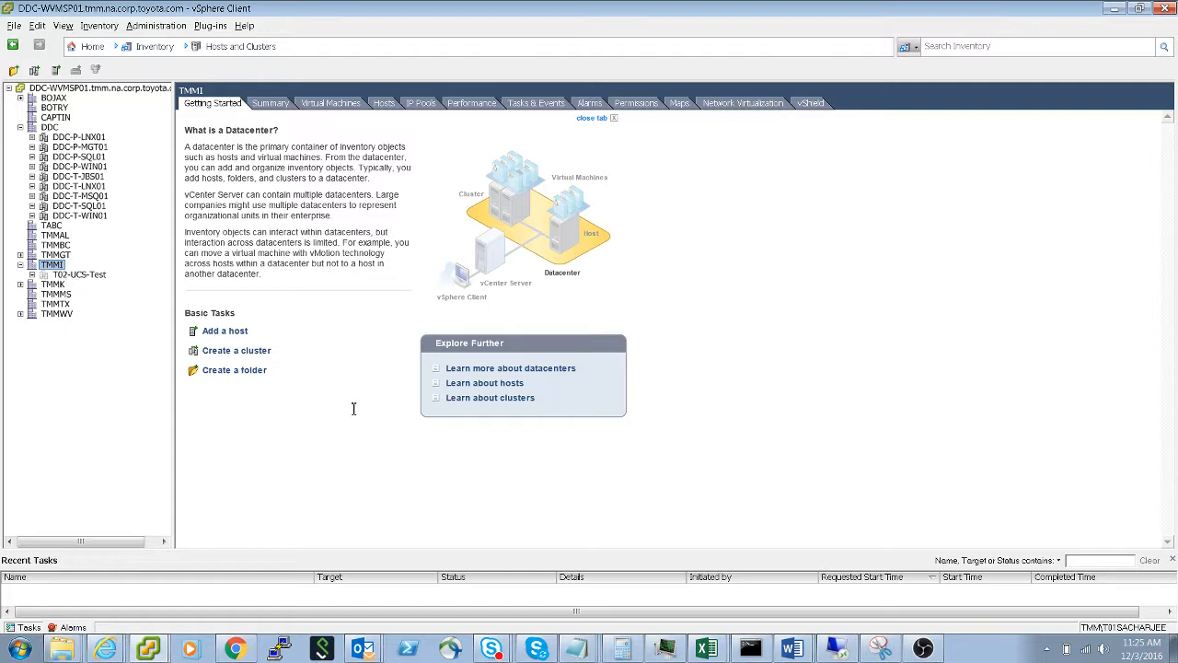
pyautogui.hotkey('alt', 'Tab')
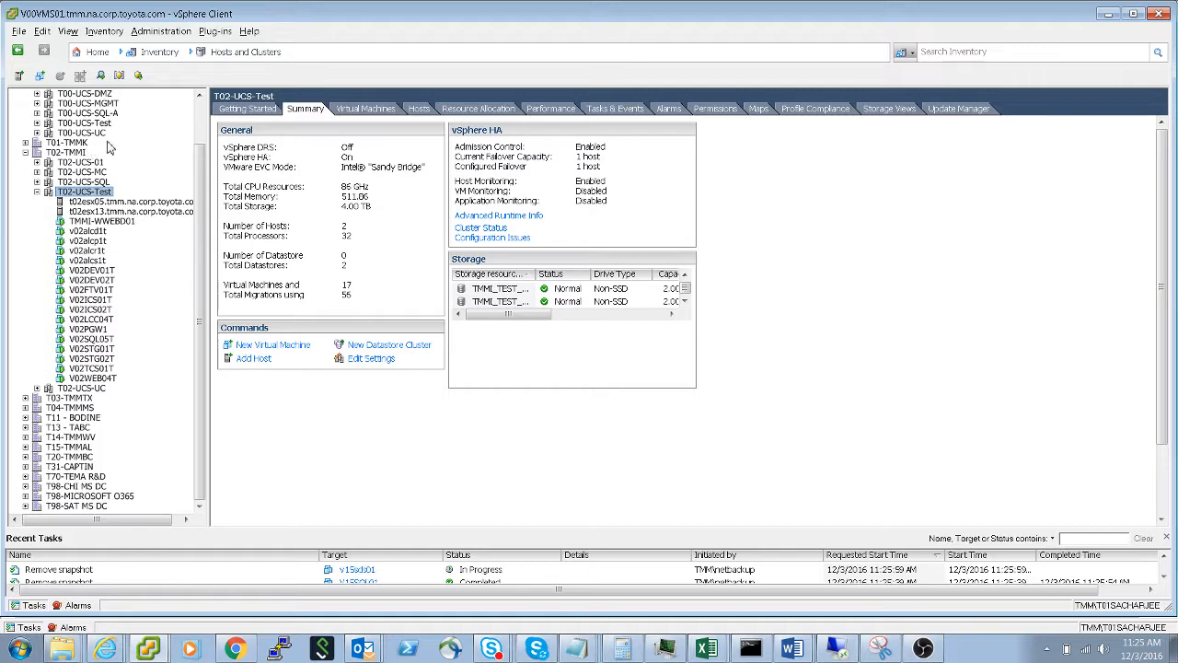
pyautogui.hotkey('alt', 'Tab')
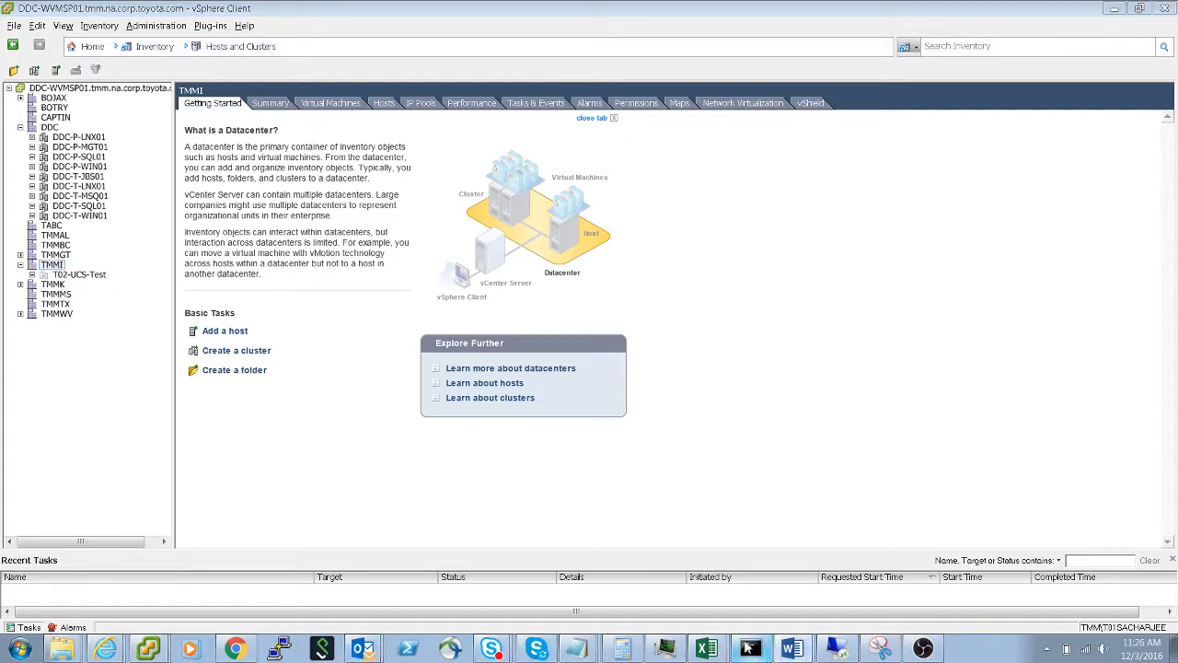
pyautogui.click(757, 625)
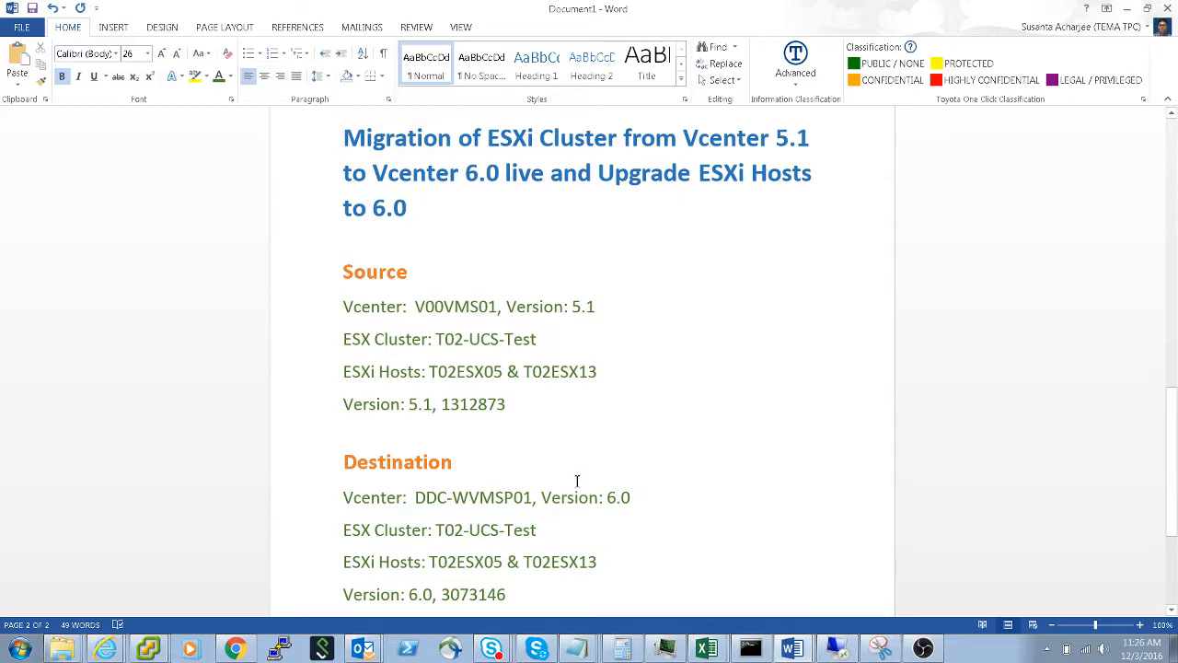
pyautogui.hotkey('alt', 'Tab')
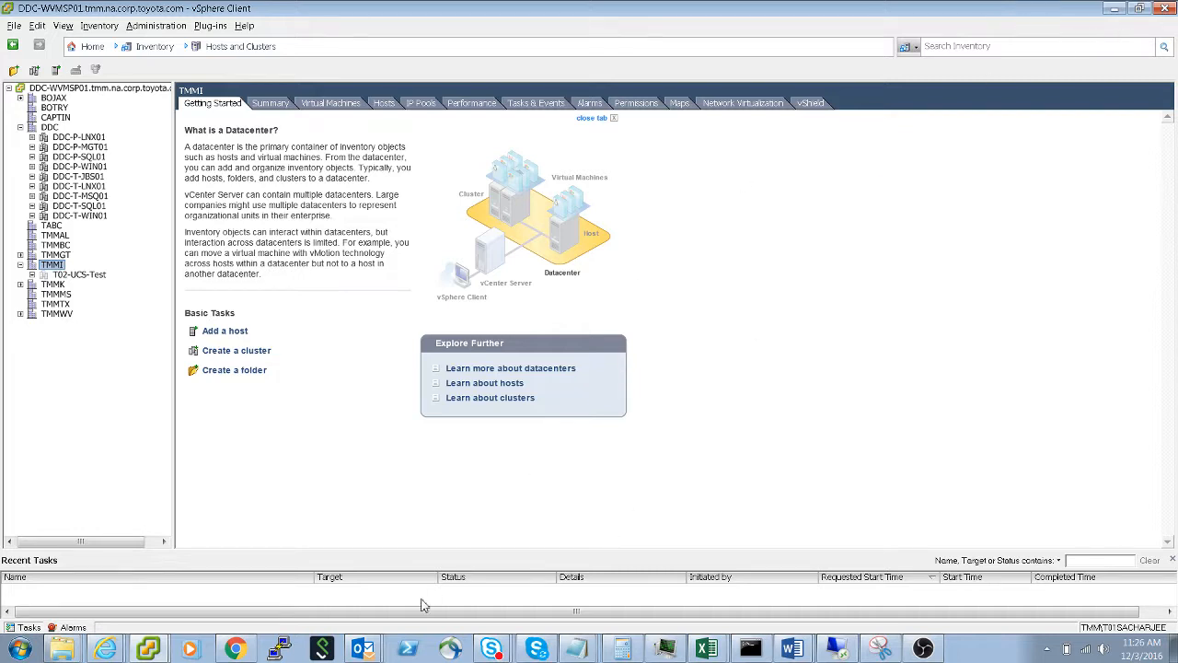
# - Review the cluster feature settings of T02-UCS-Test on V00VMS01 and close them without changes
pyautogui.click(150, 649)
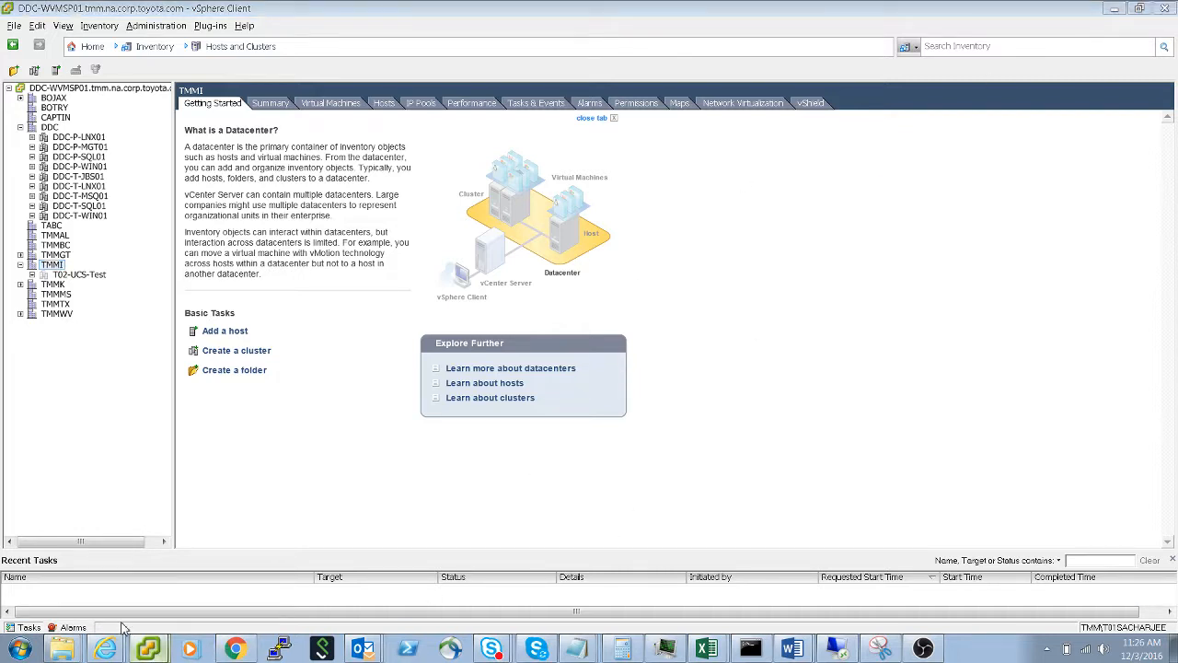
pyautogui.click(130, 624)
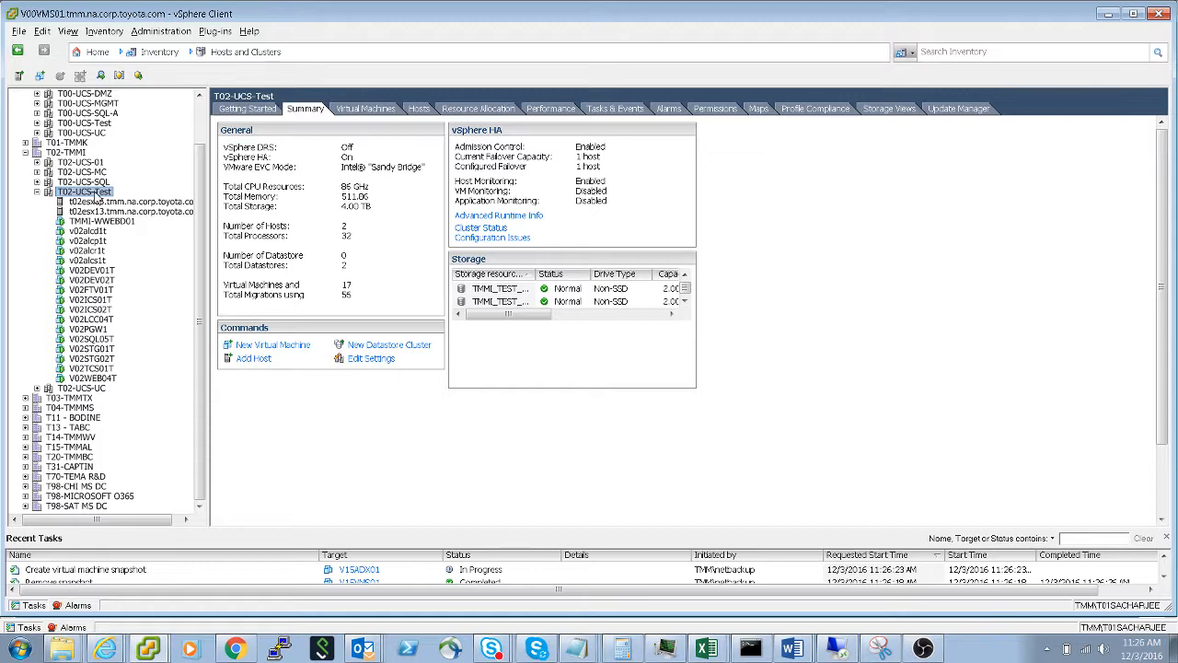
pyautogui.rightClick(97, 196)
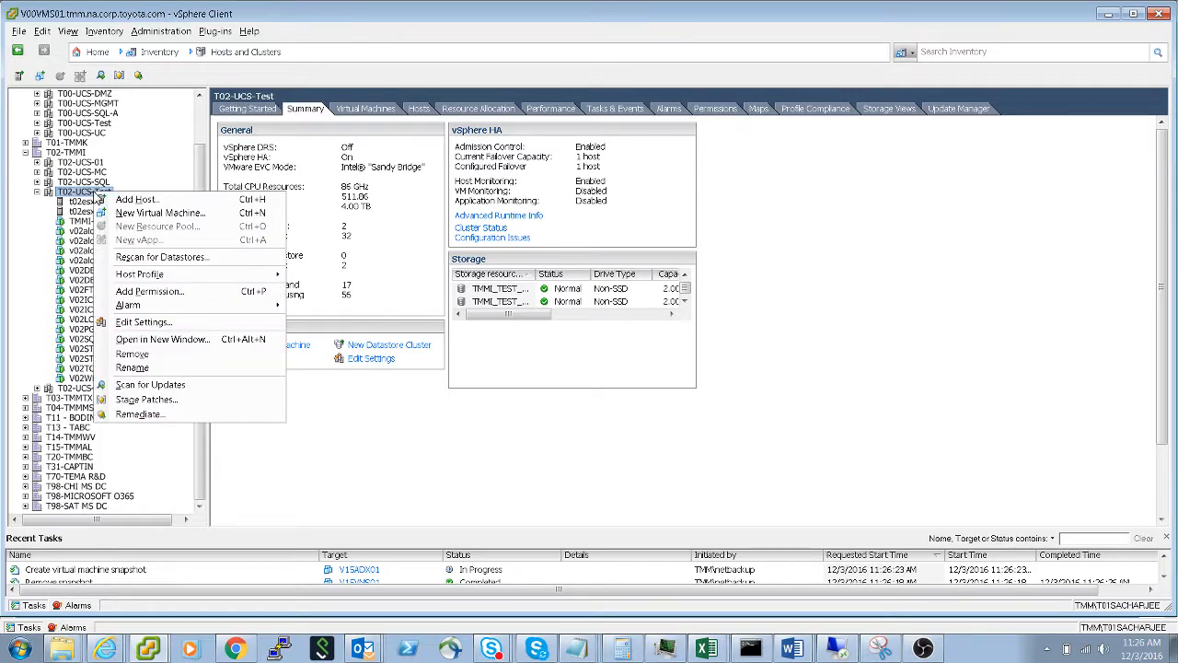
pyautogui.click(155, 322)
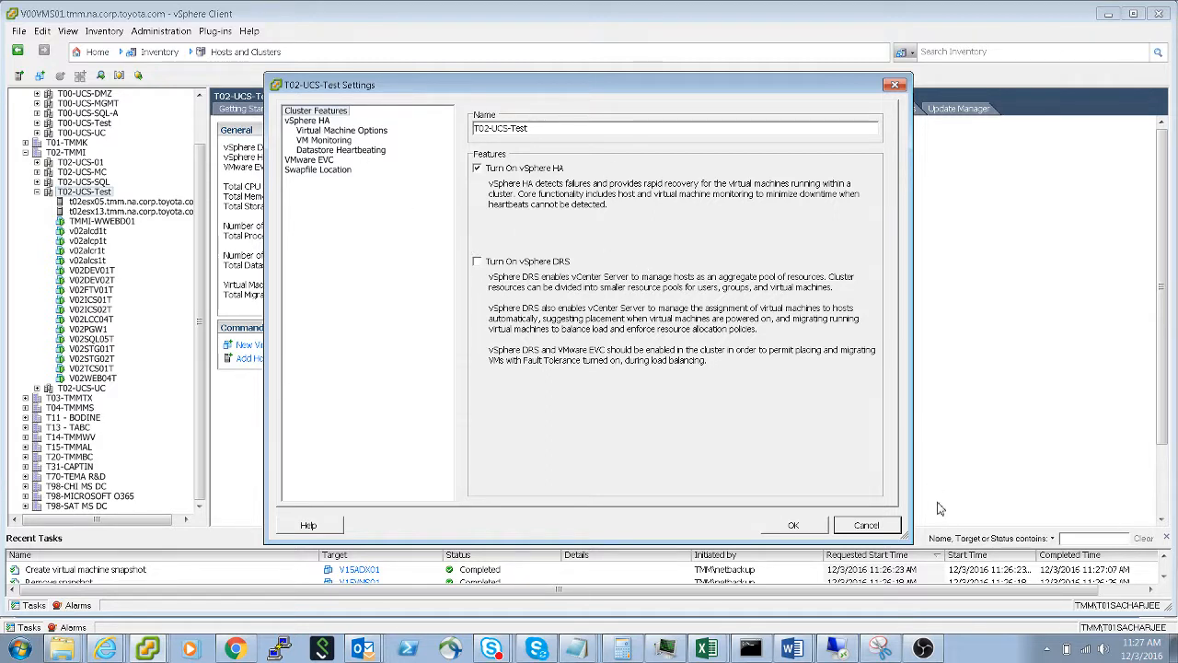
pyautogui.click(866, 525)
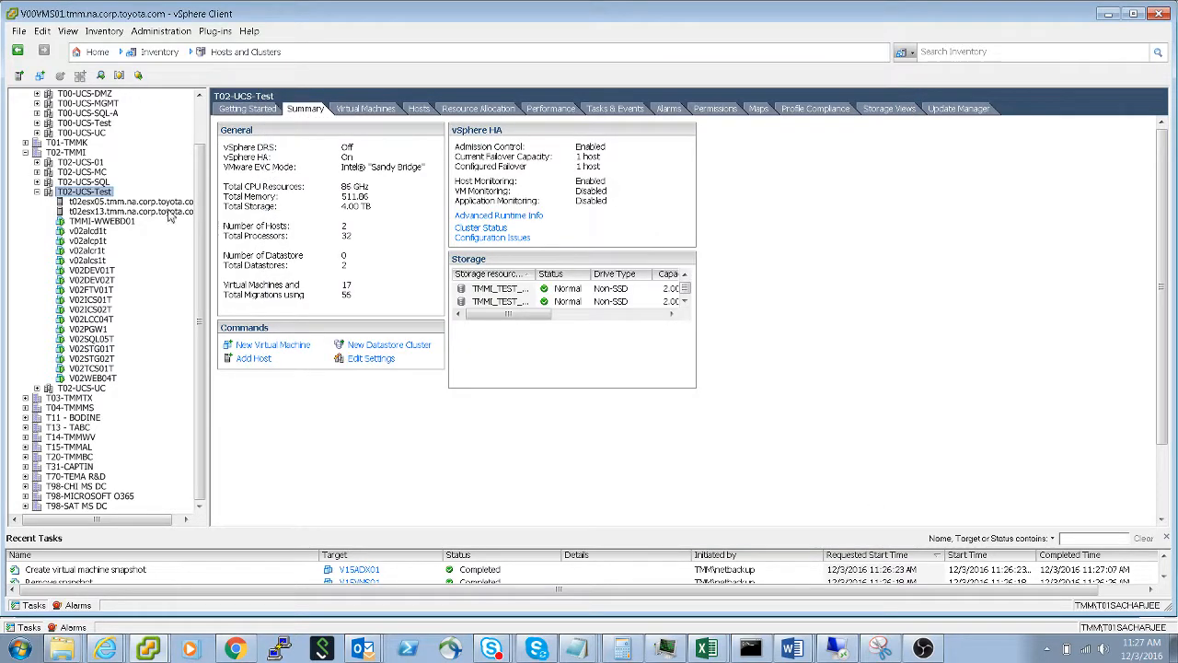
# - Display the vSphere Distributed Switch networking of host t02esx05 and expand dvUplink1 to dvUplink4 to view their adapters
pyautogui.click(126, 202)
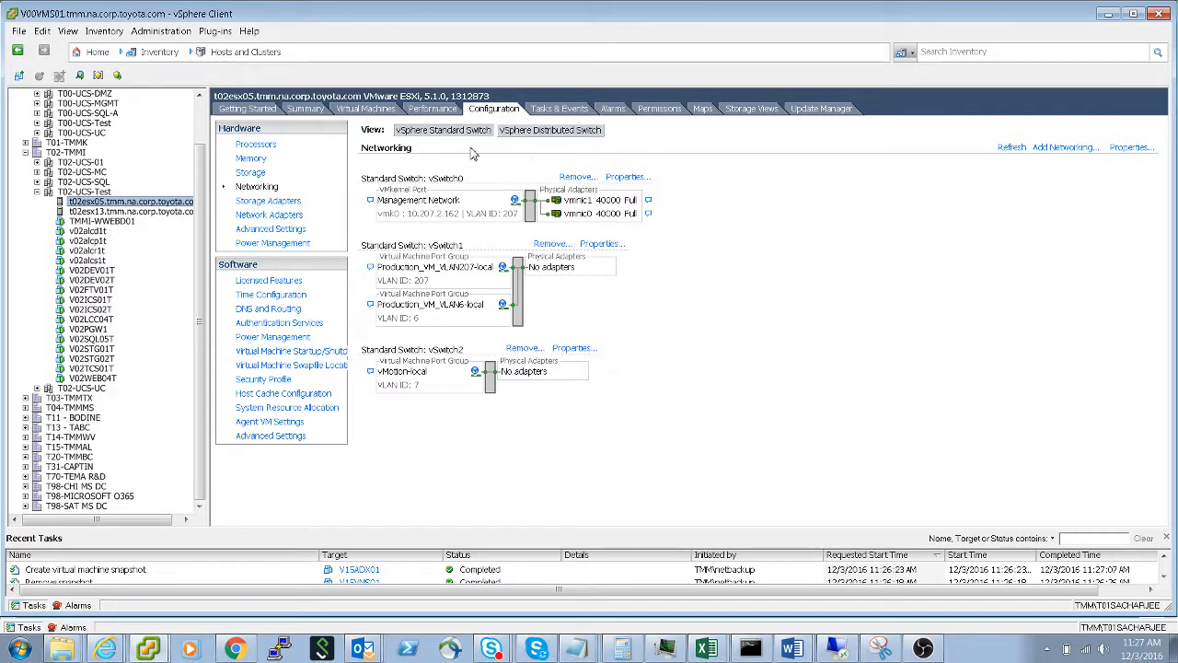
pyautogui.click(555, 131)
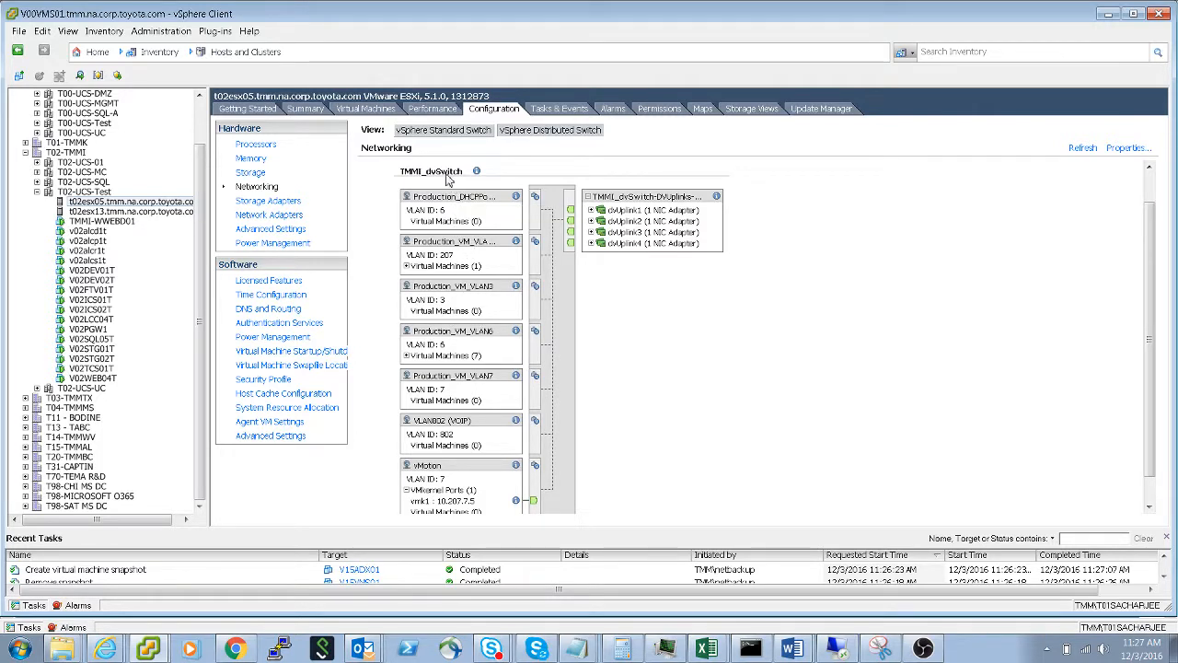
pyautogui.click(448, 204)
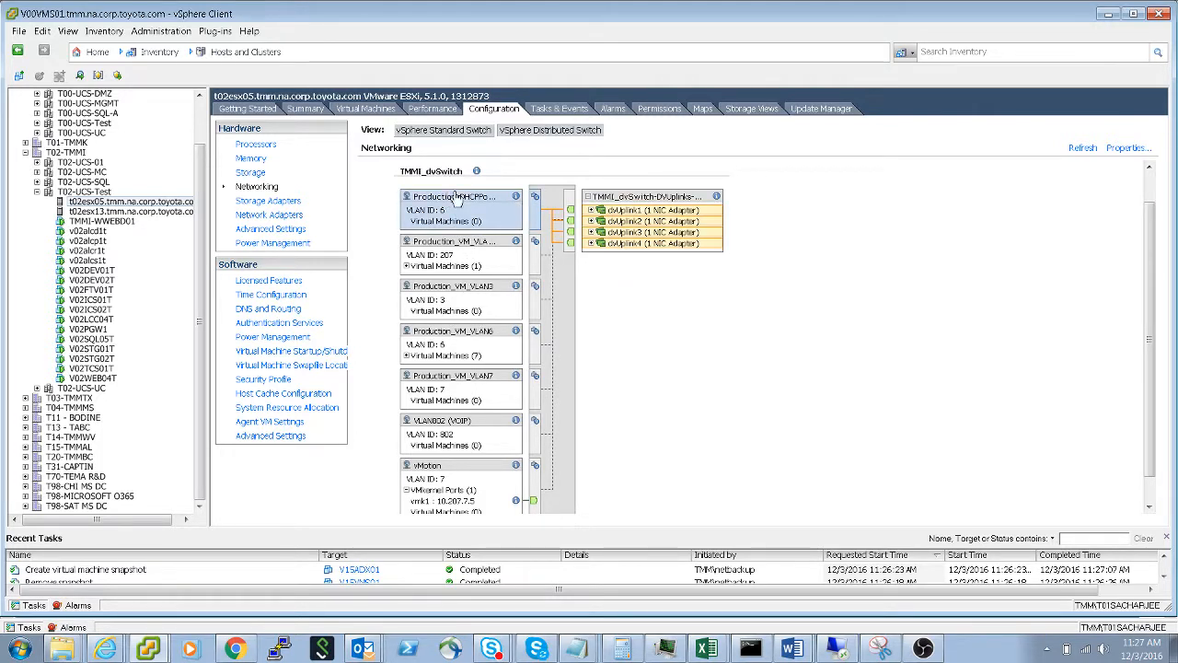
pyautogui.click(590, 210)
pyautogui.click(590, 233)
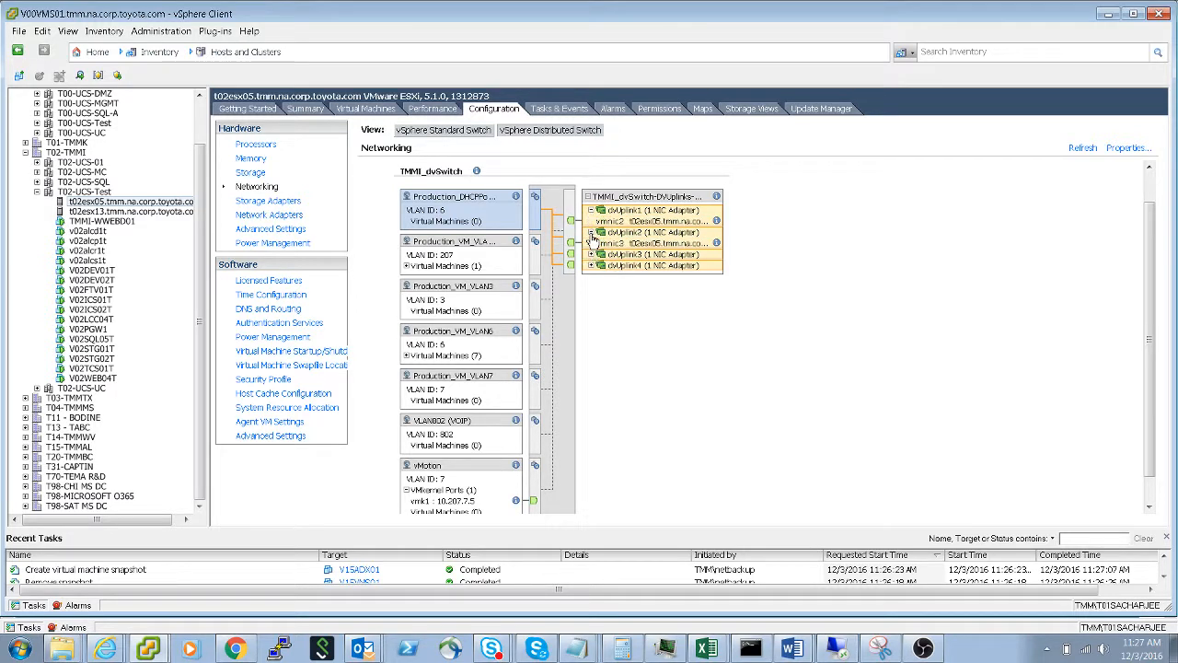
pyautogui.click(591, 254)
pyautogui.click(591, 276)
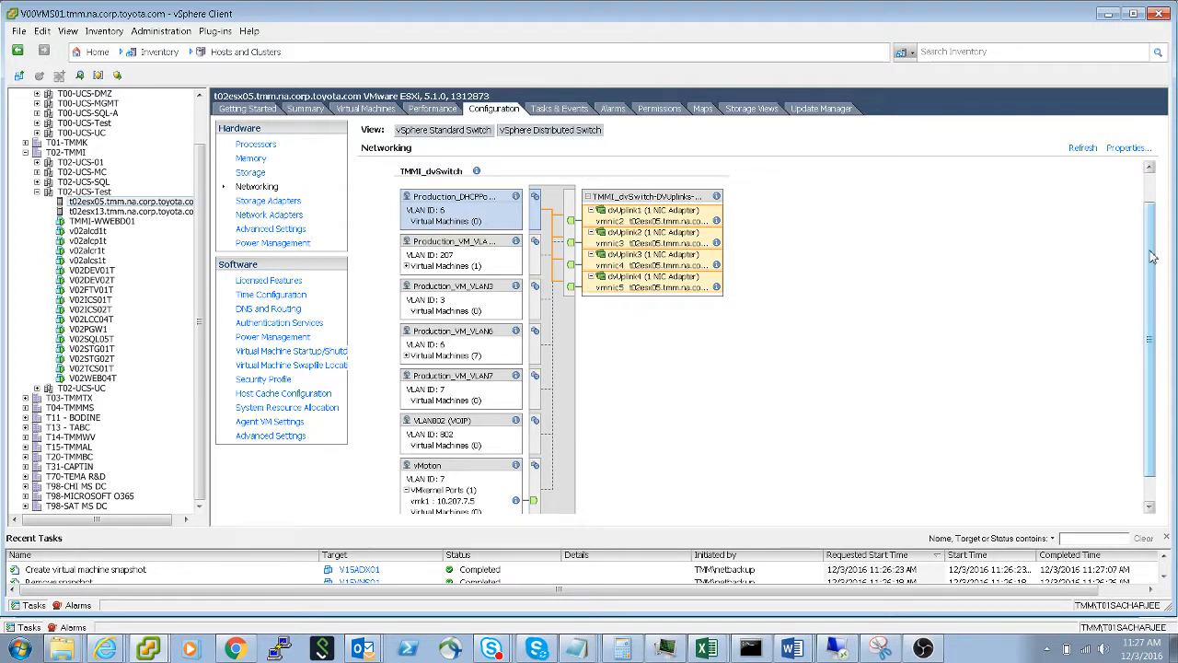
# - Trace which uplinks serve the vMotion, Production_VM_VLAN207, VLAN3, VLAN6, VLAN7 and VLAN802 (VOIP) port groups on TMMI_dvSwitch
pyautogui.moveTo(1153, 258); pyautogui.dragTo(1156, 288)
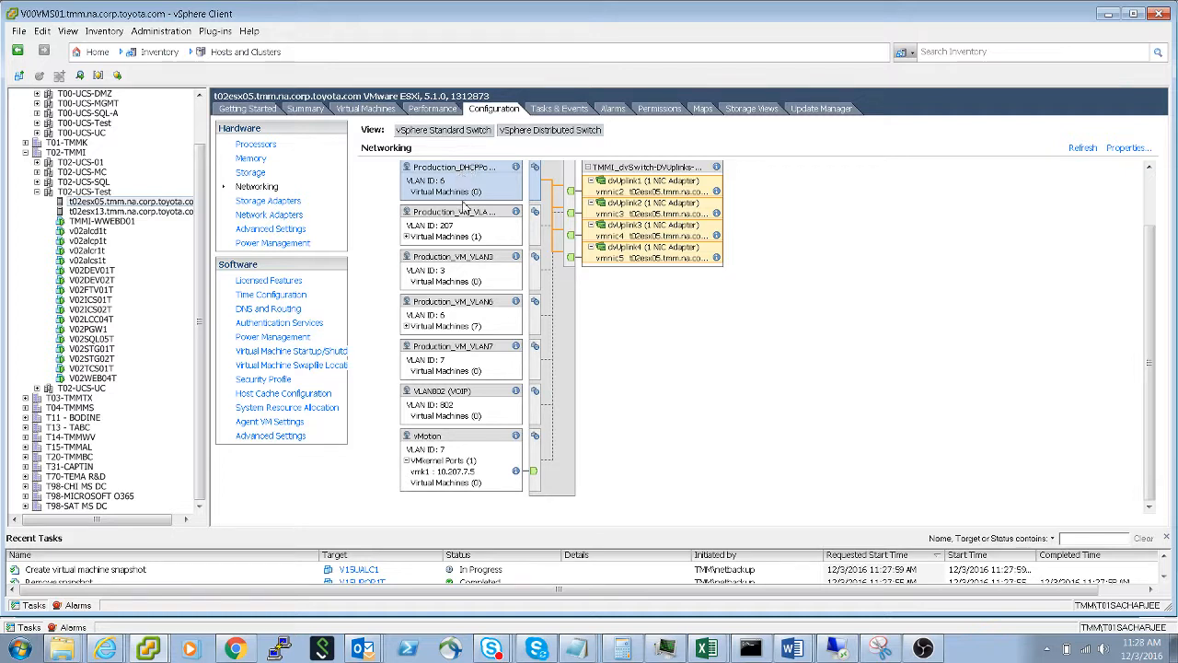
pyautogui.click(437, 440)
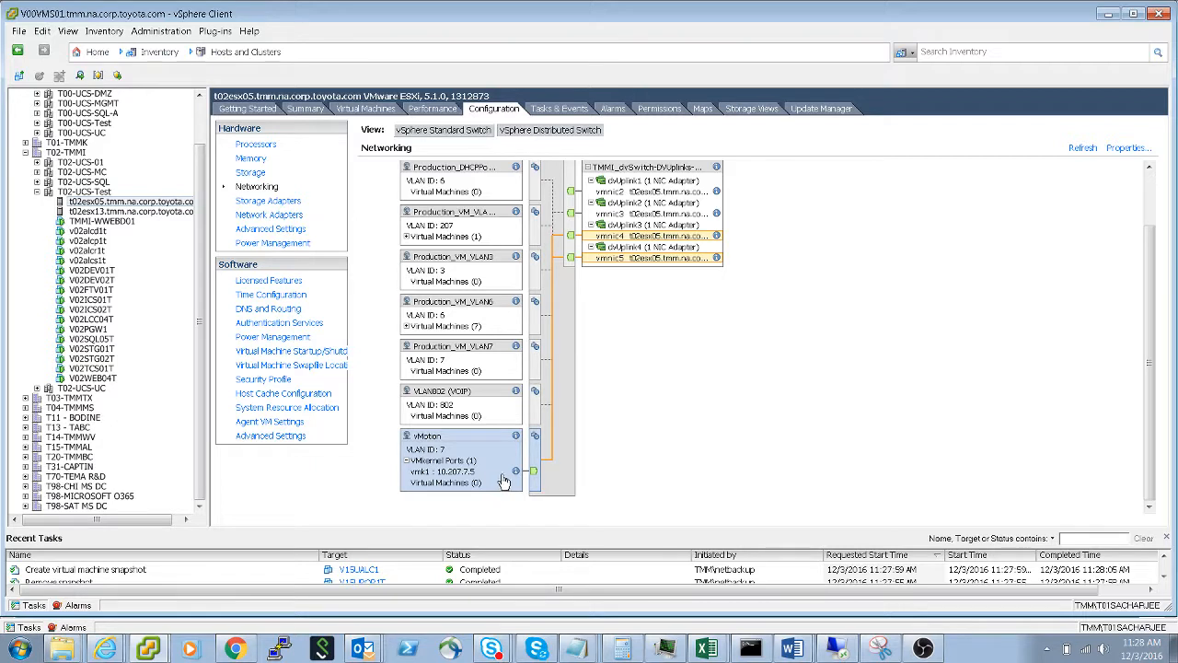
pyautogui.click(453, 219)
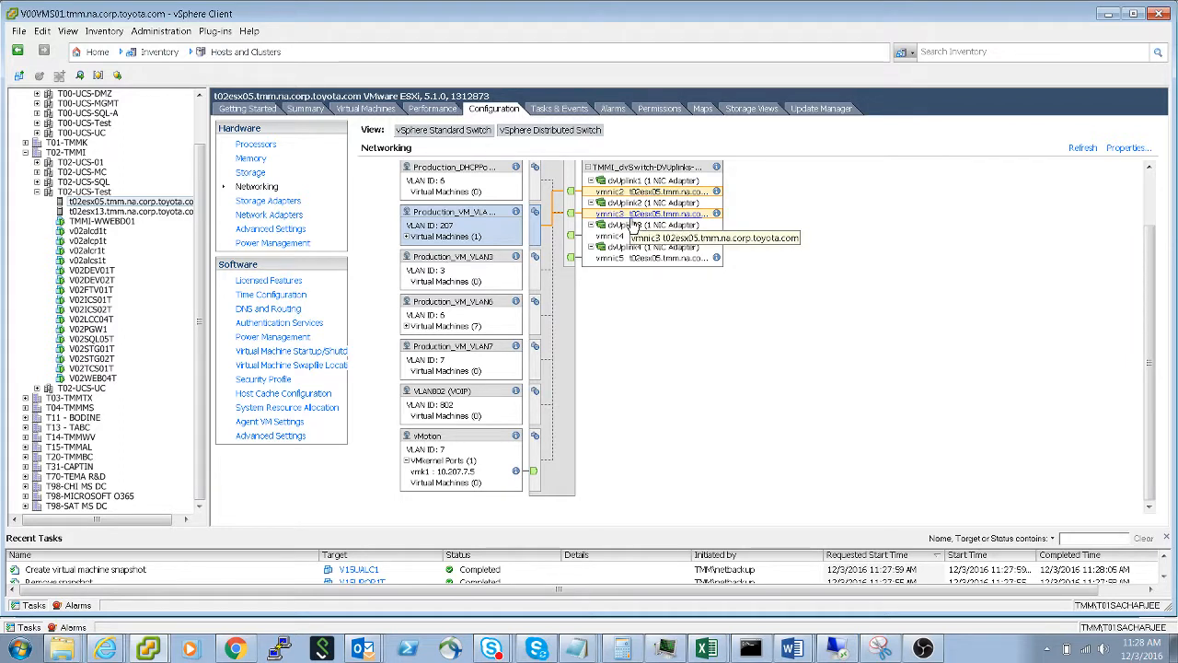
pyautogui.click(454, 261)
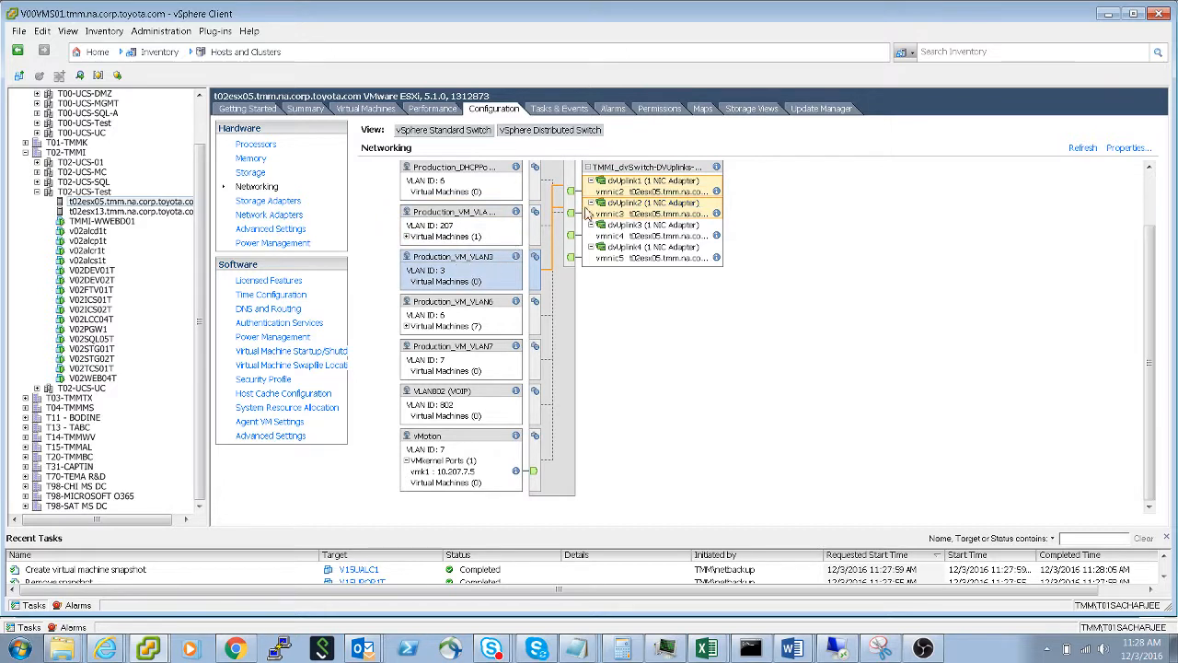
pyautogui.click(458, 313)
pyautogui.click(470, 355)
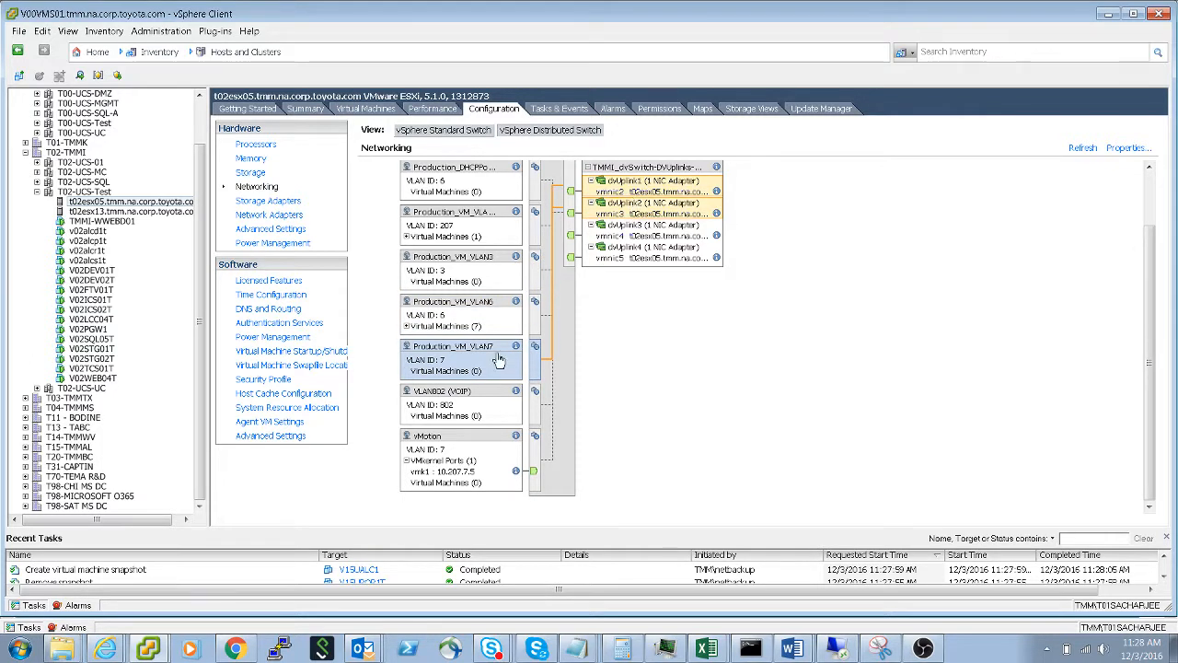
pyautogui.click(460, 403)
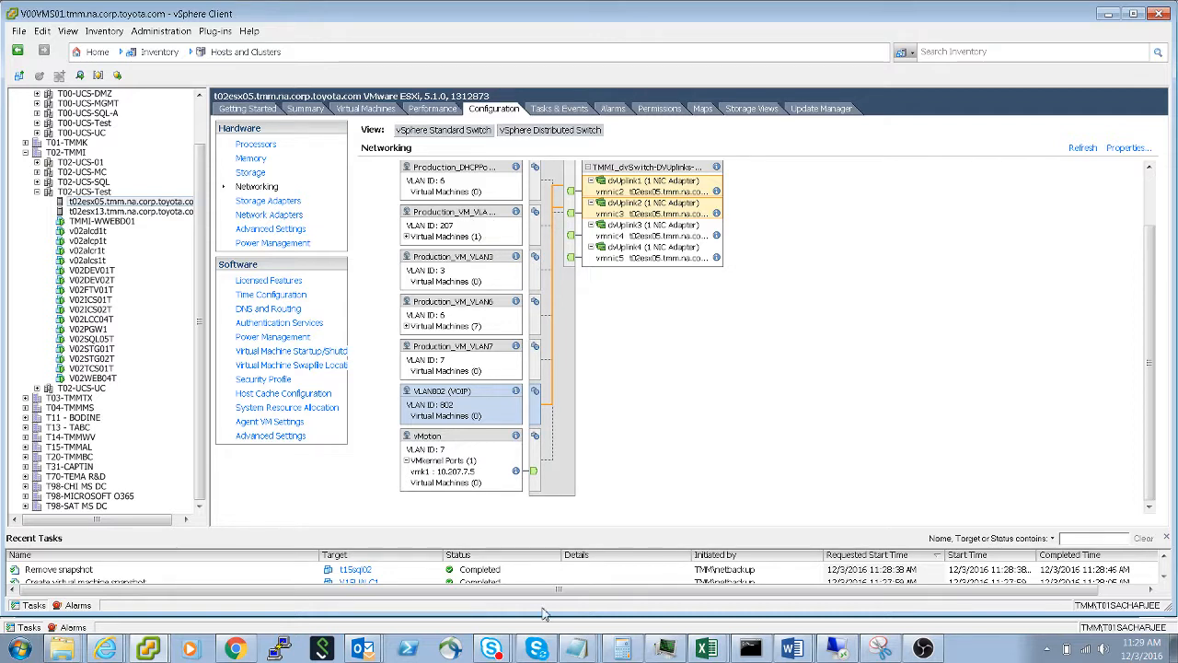
# - Compare the Production_VM_VLAN207-local and Production_VM_VLAN6-local names in Notepad with the port groups on TMMI_dvSwitch
pyautogui.click(589, 654)
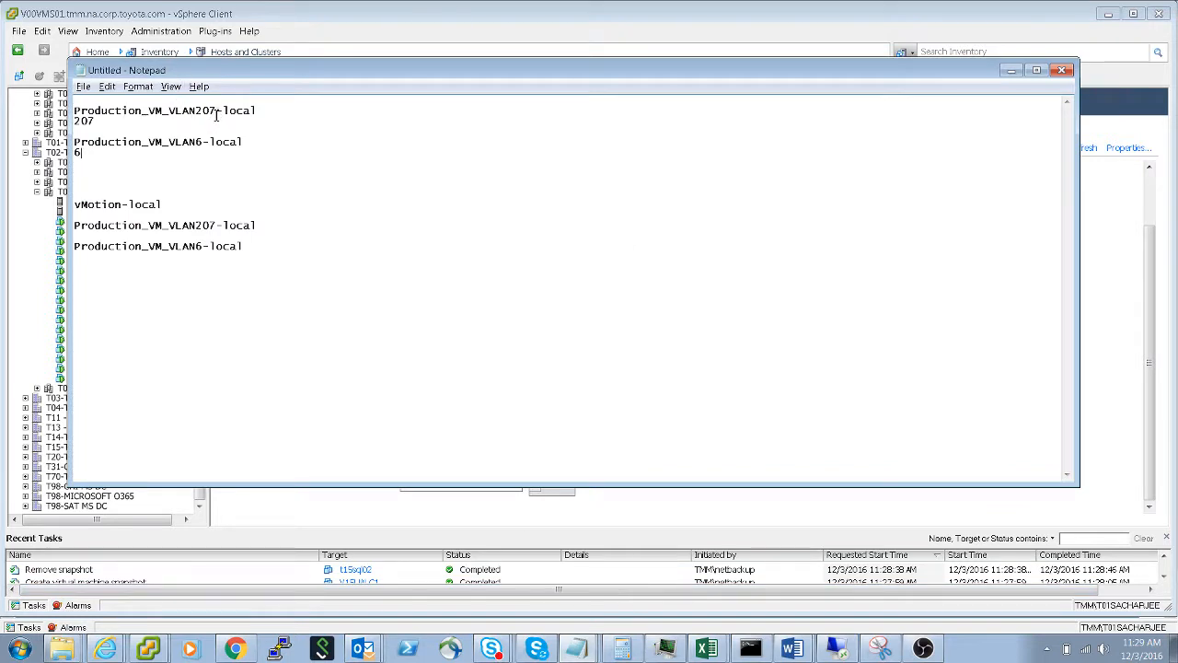
pyautogui.moveTo(216, 110); pyautogui.dragTo(82, 110)
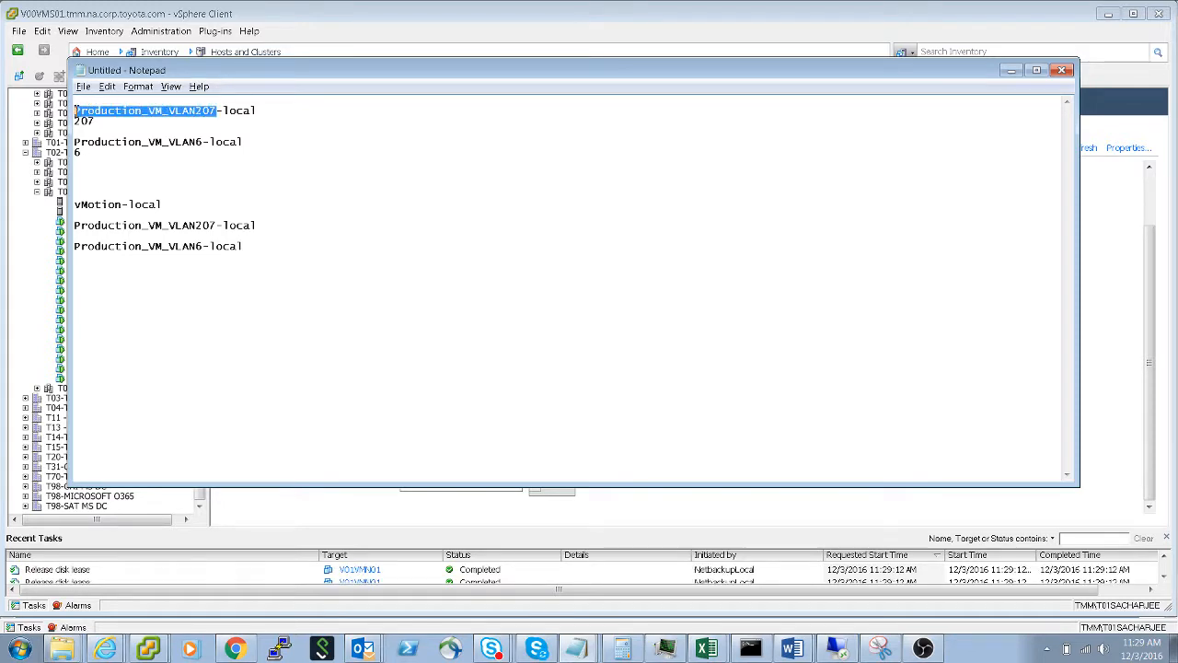
pyautogui.click(1010, 71)
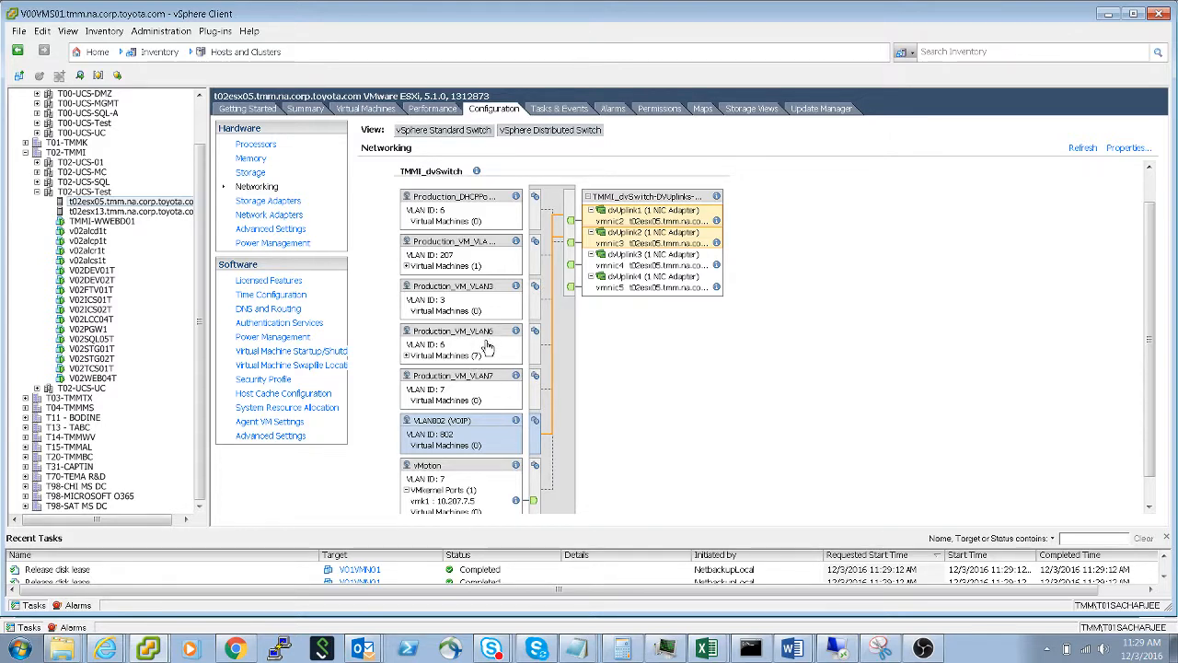
pyautogui.hotkey('alt', 'Tab')
pyautogui.hotkey('alt', 'Tab')
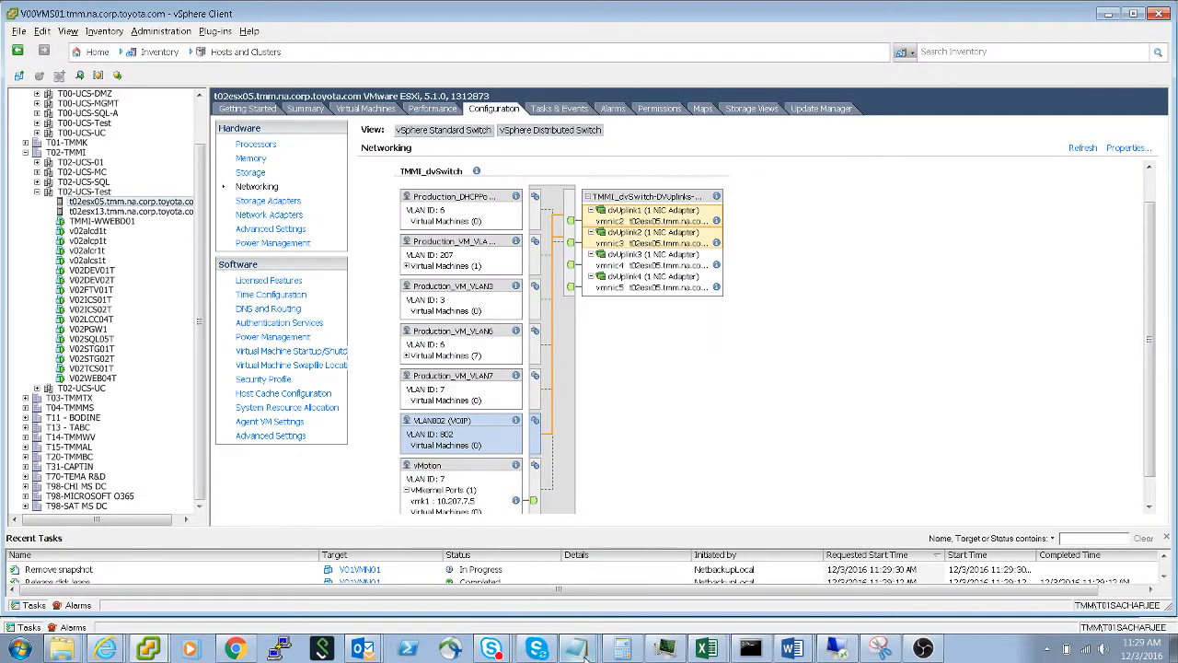
pyautogui.hotkey('alt', 'Tab')
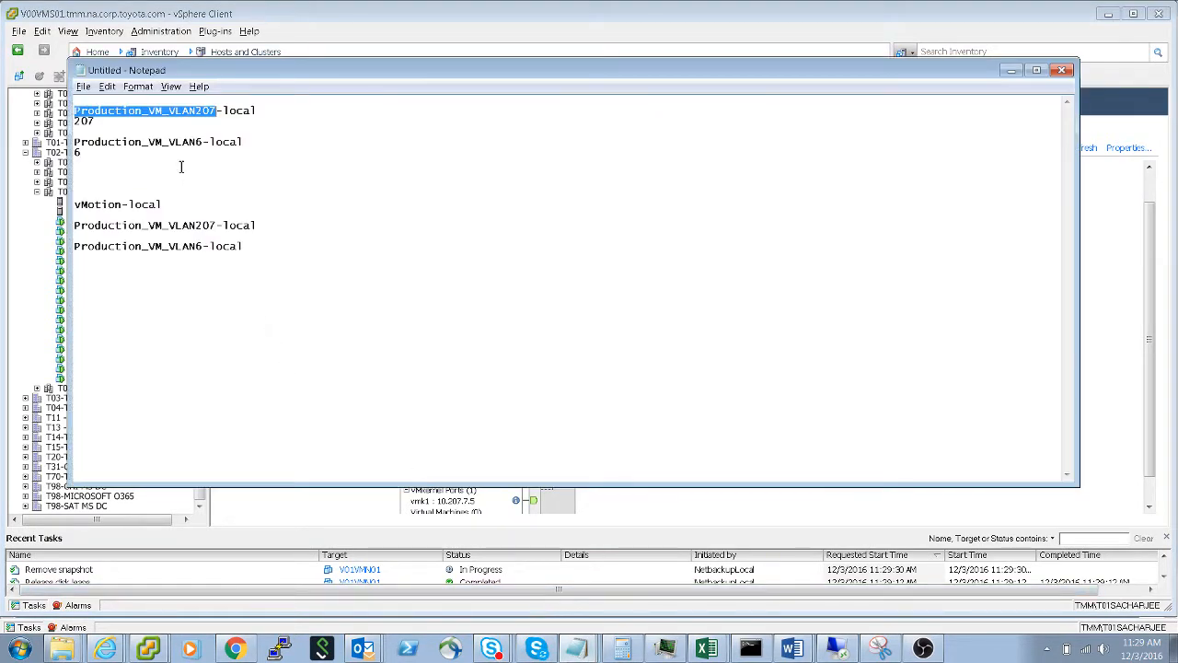
pyautogui.hotkey('alt', 'Tab')
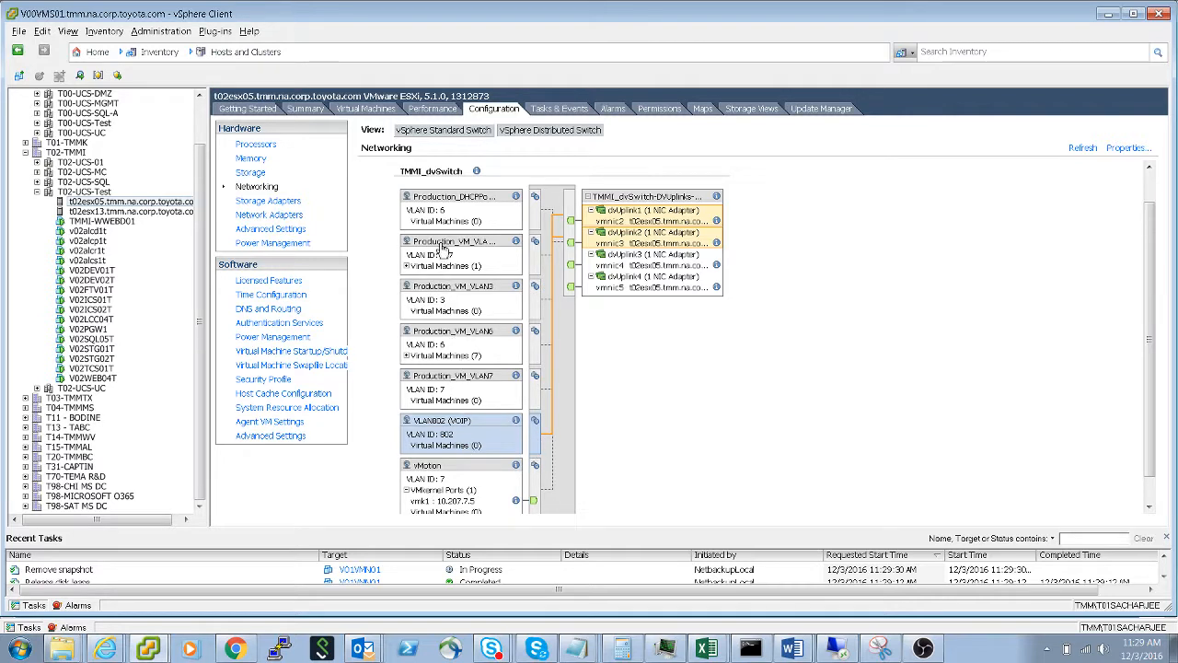
# - Trace the vMotion port group's uplinks and compare its name with the vMotion-local entry in Notepad
pyautogui.click(452, 472)
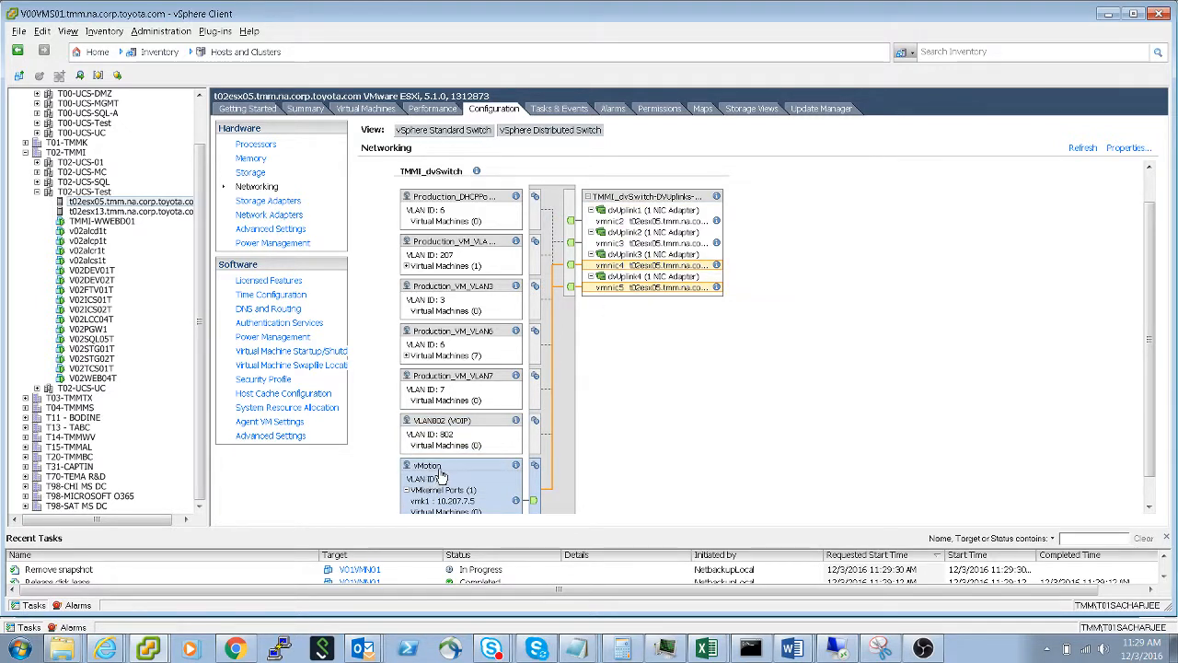
pyautogui.hotkey('alt', 'Tab')
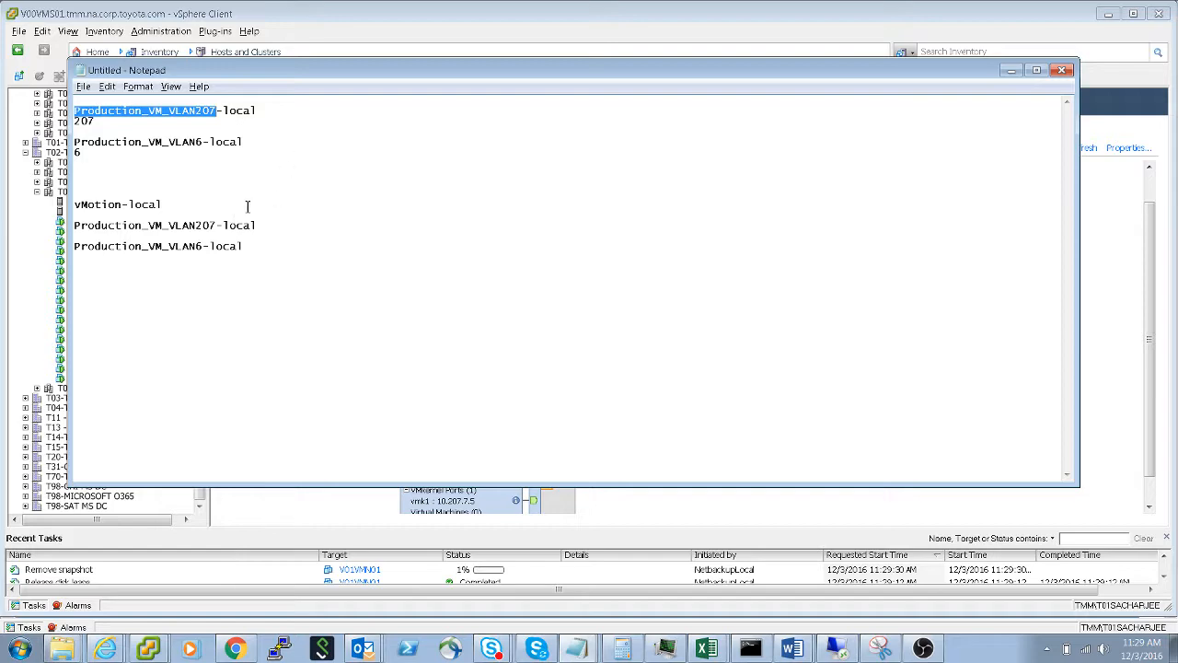
pyautogui.moveTo(122, 205); pyautogui.dragTo(74, 204)
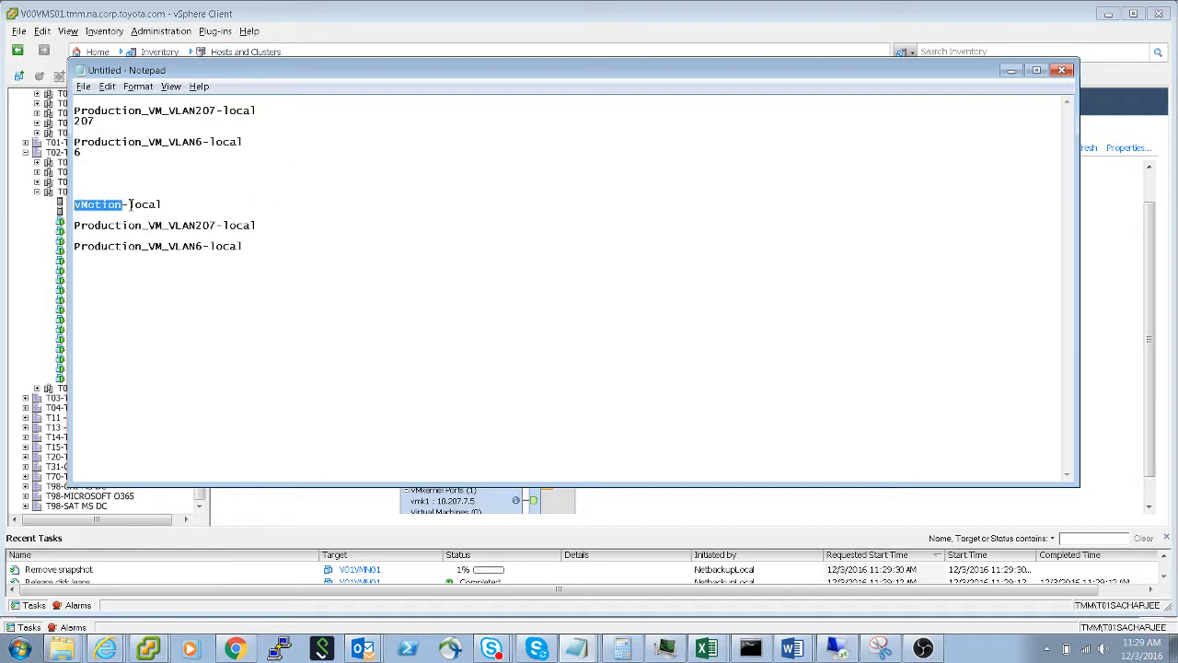
pyautogui.hotkey('alt', 'Tab')
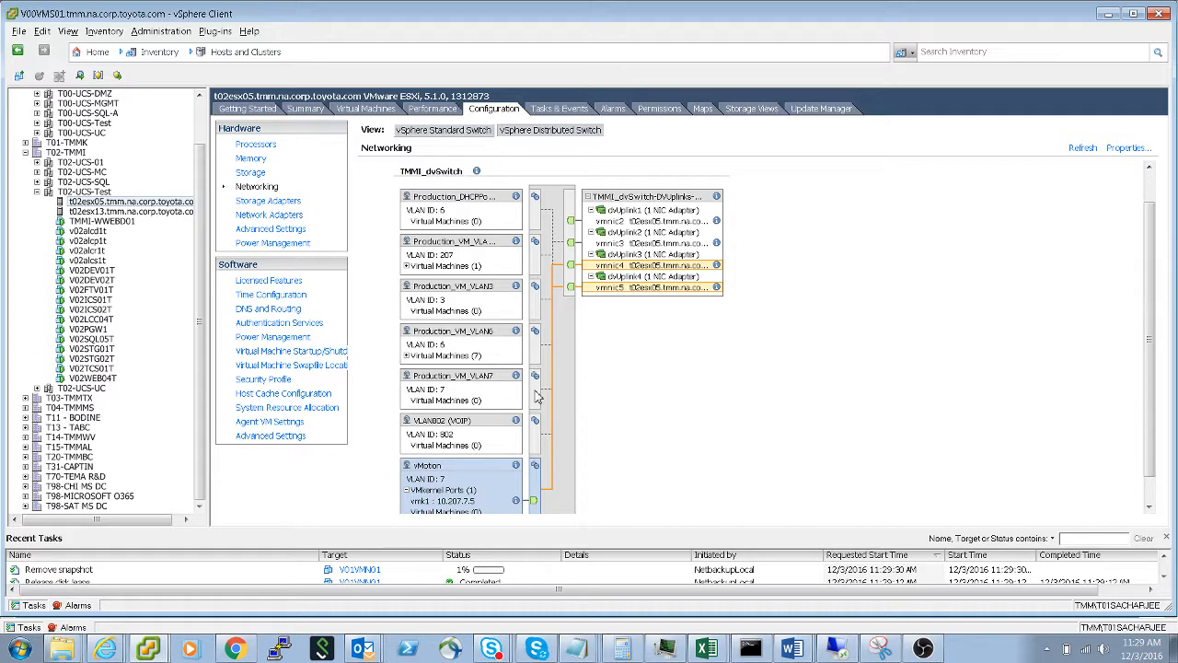
# - Display the distributed switch networking of host t02esx13 and compare its VLAN207 and VLAN6 port groups with the local names in Notepad
pyautogui.click(145, 212)
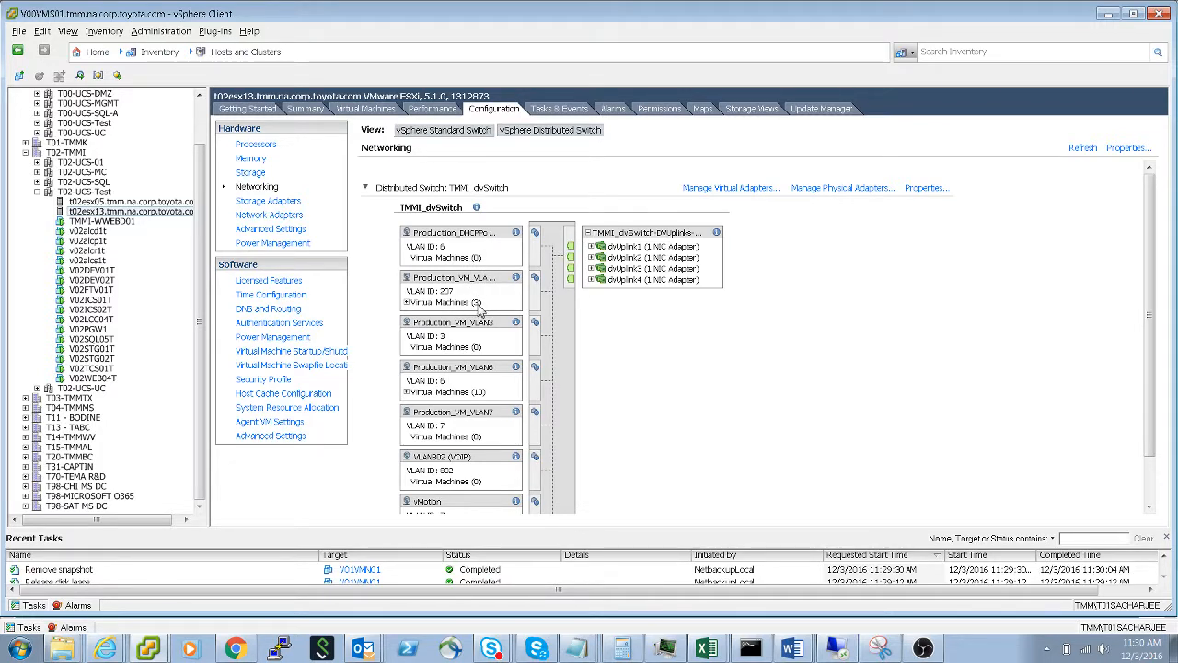
pyautogui.hotkey('alt', 'Tab')
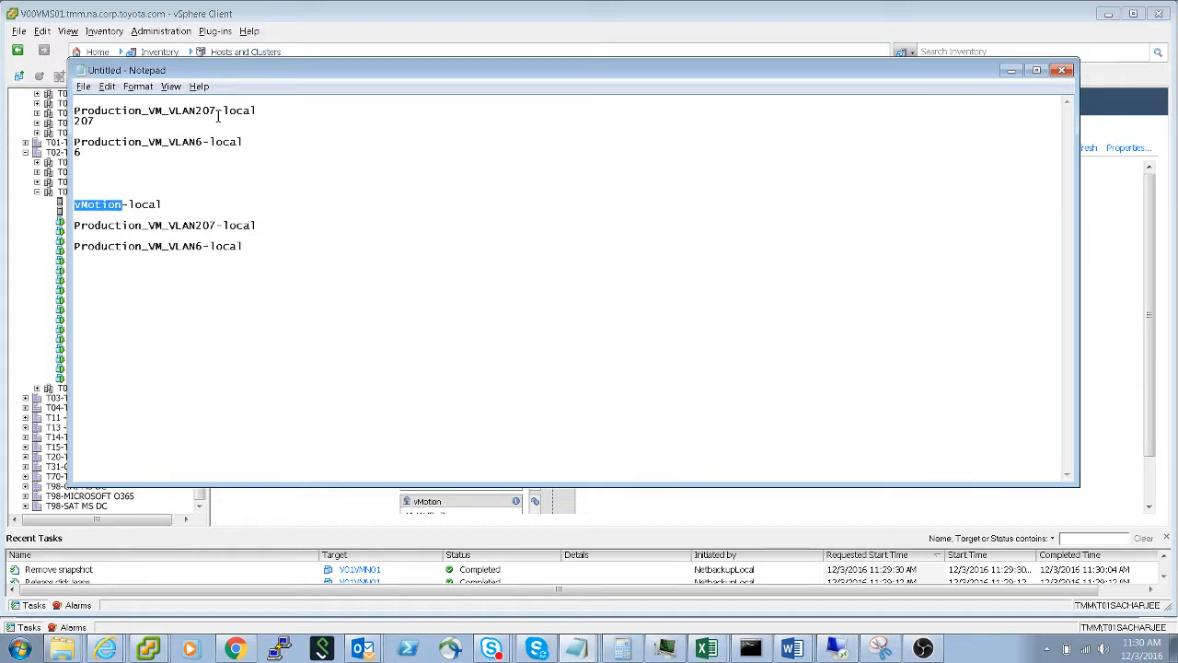
pyautogui.hotkey('alt', 'Tab')
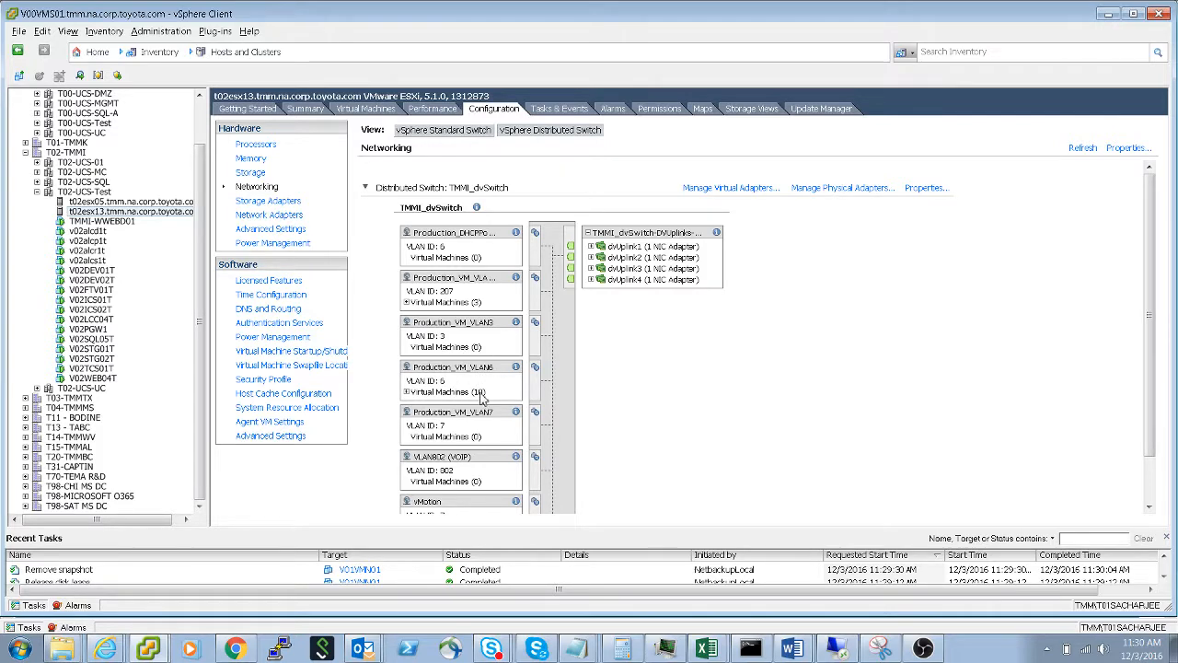
pyautogui.hotkey('alt', 'Tab')
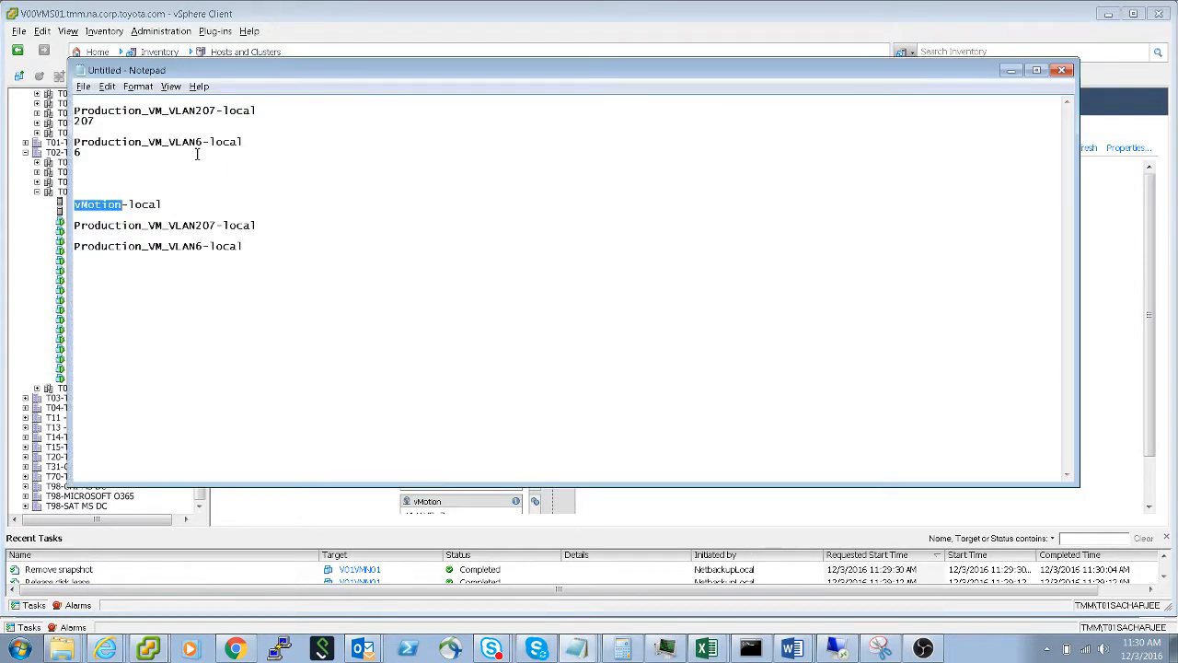
pyautogui.press('Tab')
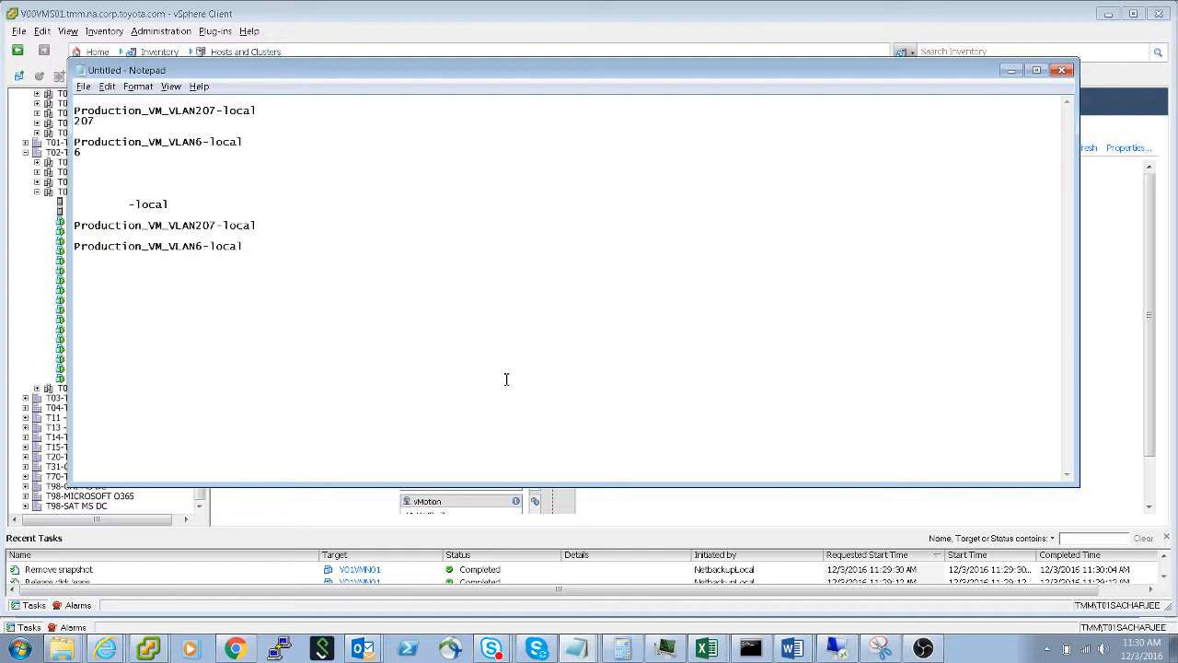
pyautogui.hotkey('alt', 'Tab')
pyautogui.hotkey('alt', 'Tab')
pyautogui.press('BackSpace')
pyautogui.click(107, 88)
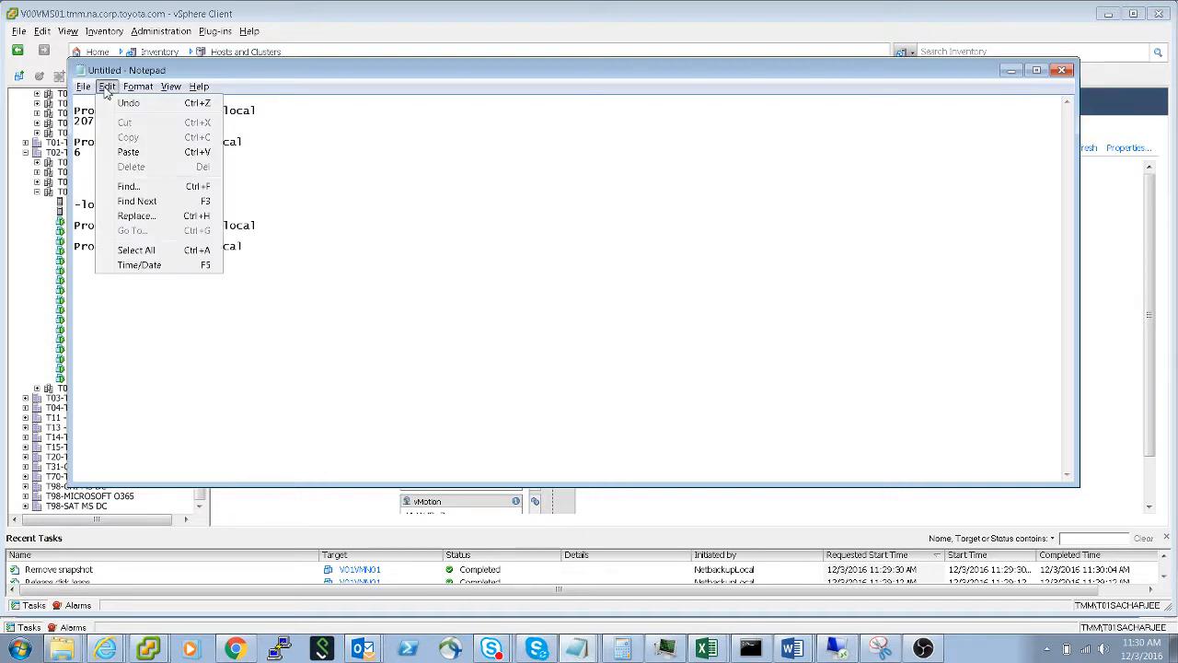
pyautogui.click(128, 102)
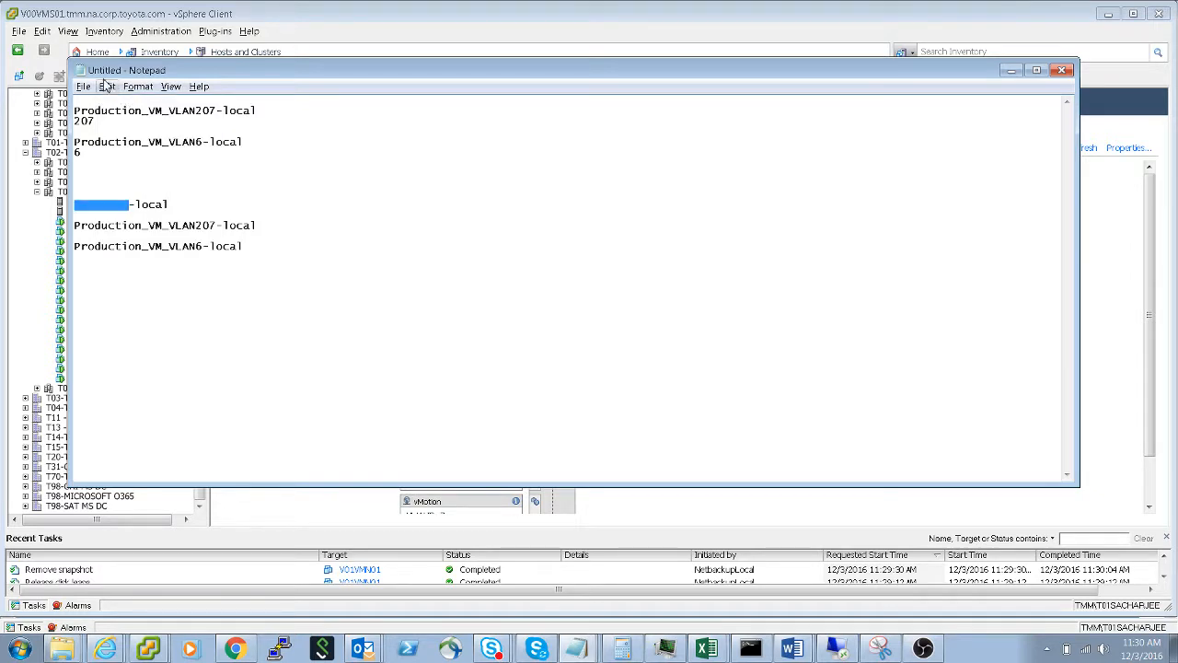
pyautogui.click(108, 88)
pyautogui.click(126, 103)
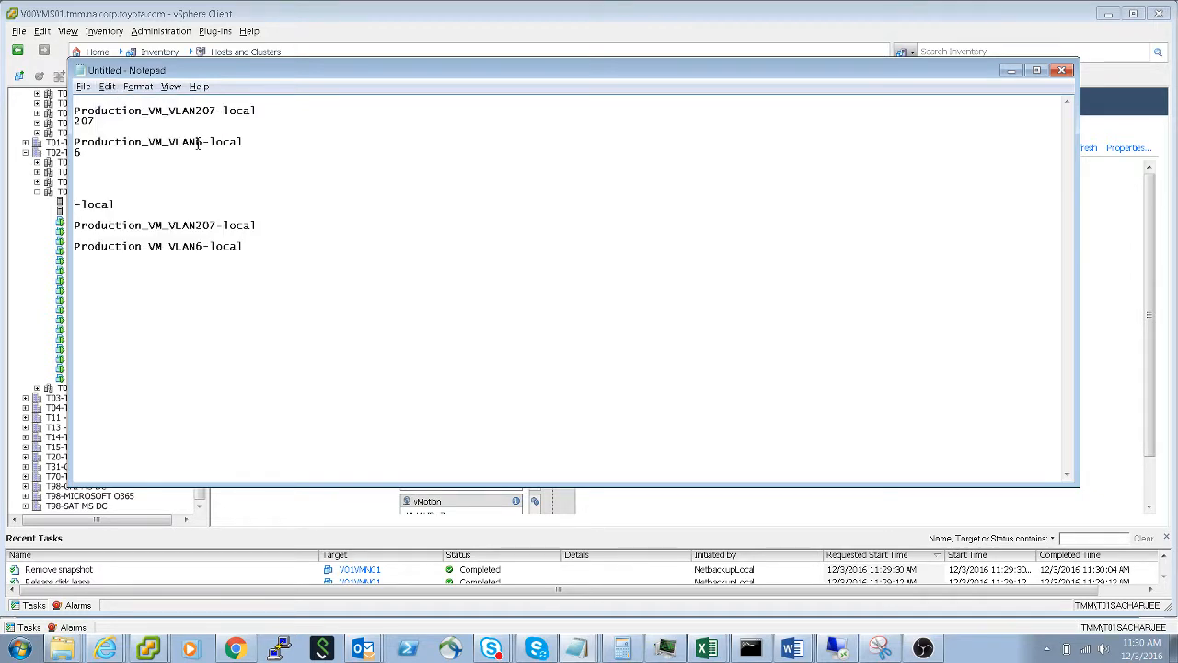
pyautogui.click(108, 86)
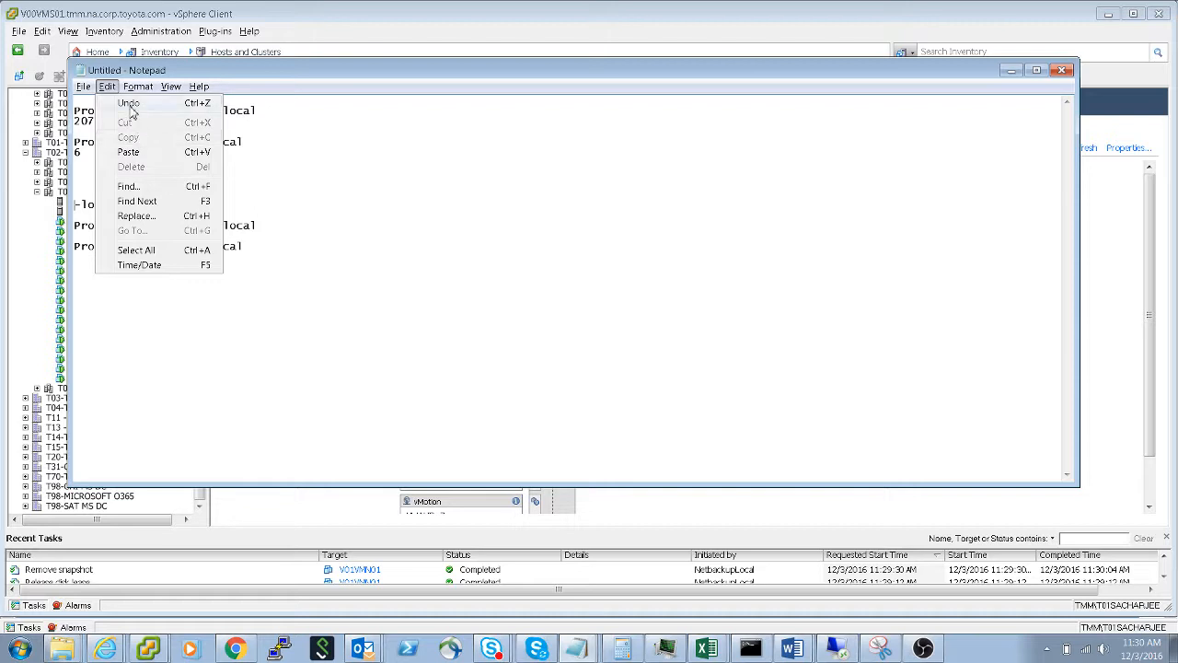
pyautogui.click(130, 111)
pyautogui.click(324, 198)
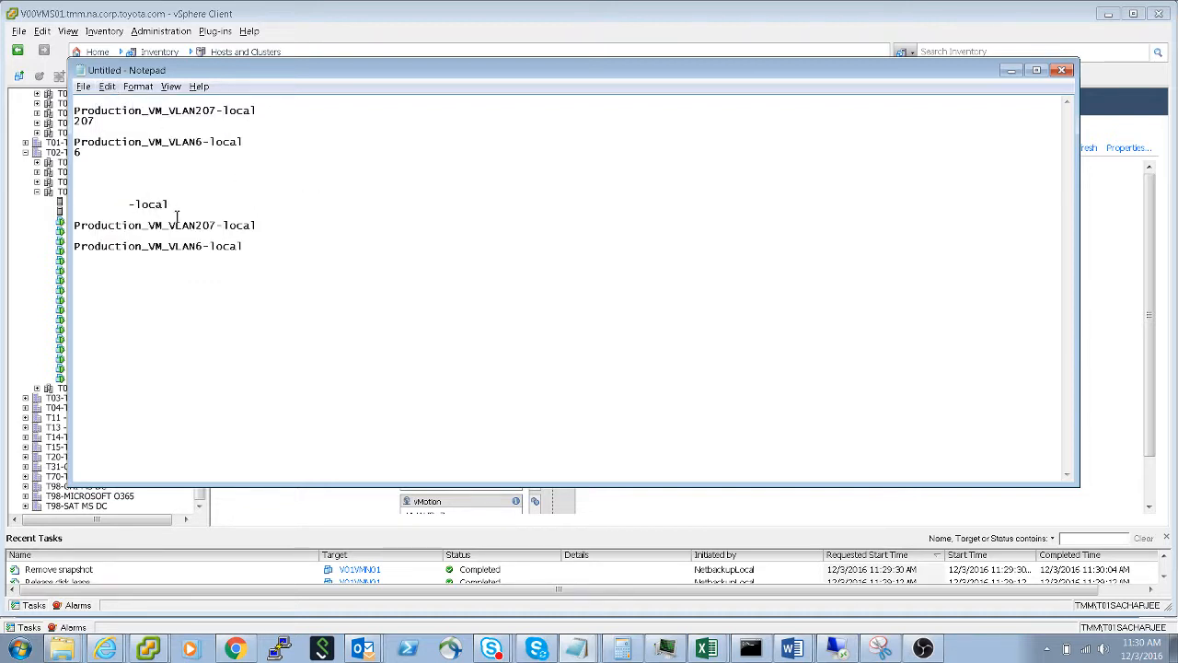
# - Review the remaining TMMI_dvSwitch port groups on t02esx13 through vMotion and check them against the vMotion-local entry in Notepad
pyautogui.hotkey('alt', 'Tab')
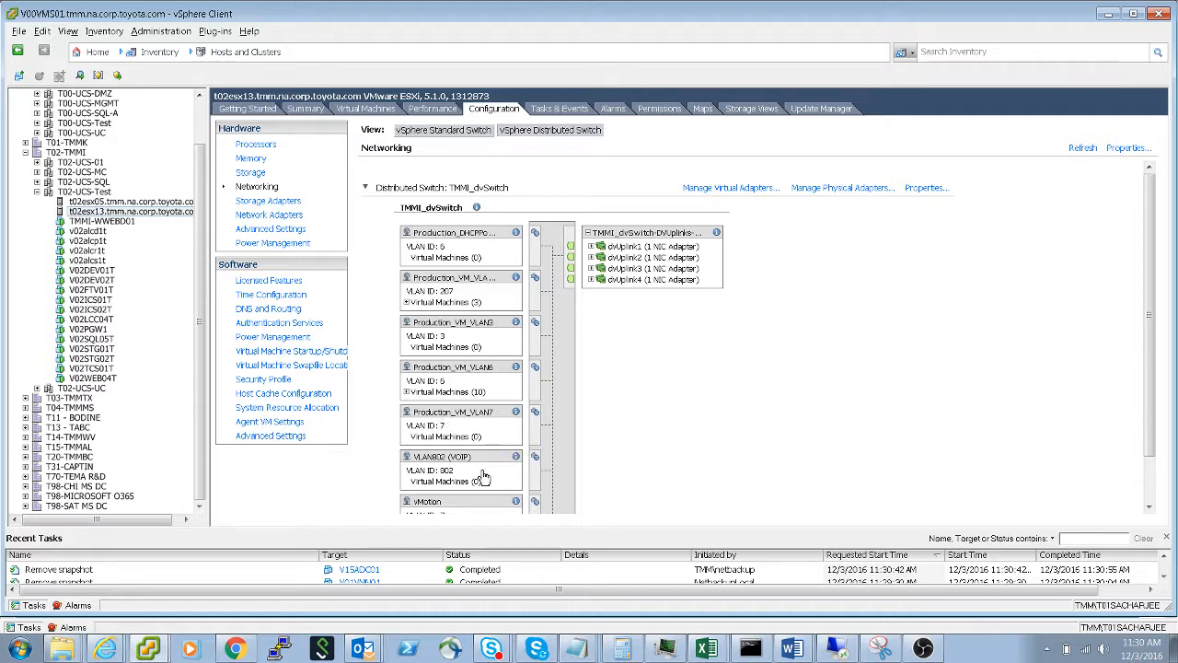
pyautogui.scroll(-3, 609, 438)
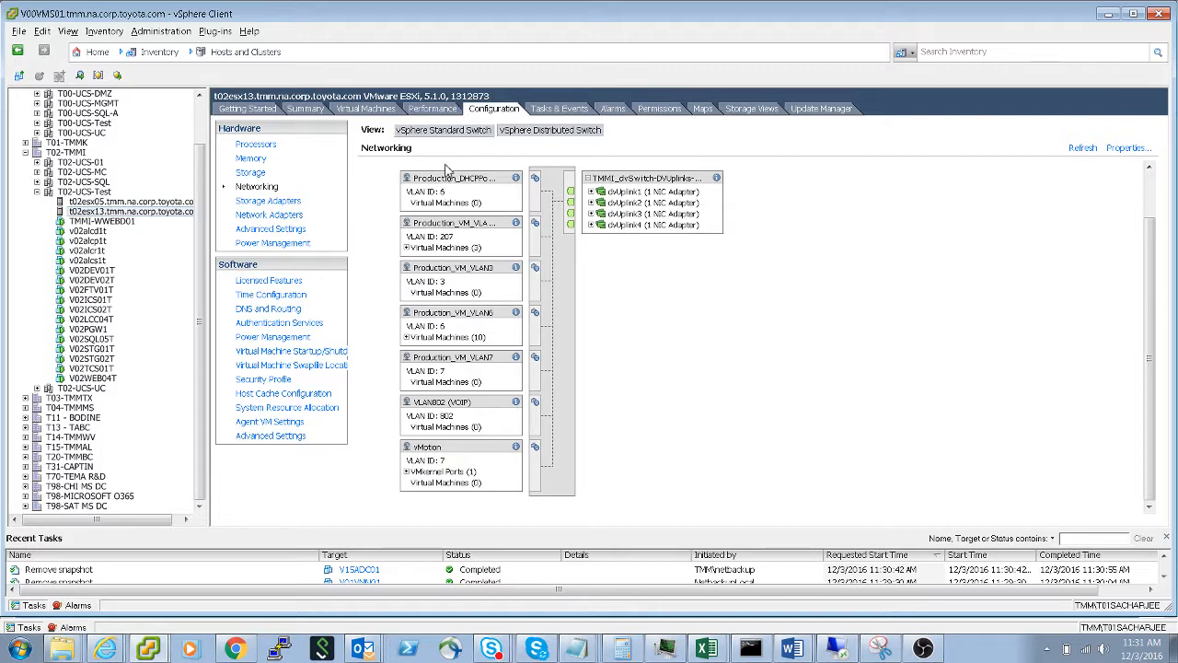
pyautogui.hotkey('alt', 'Tab')
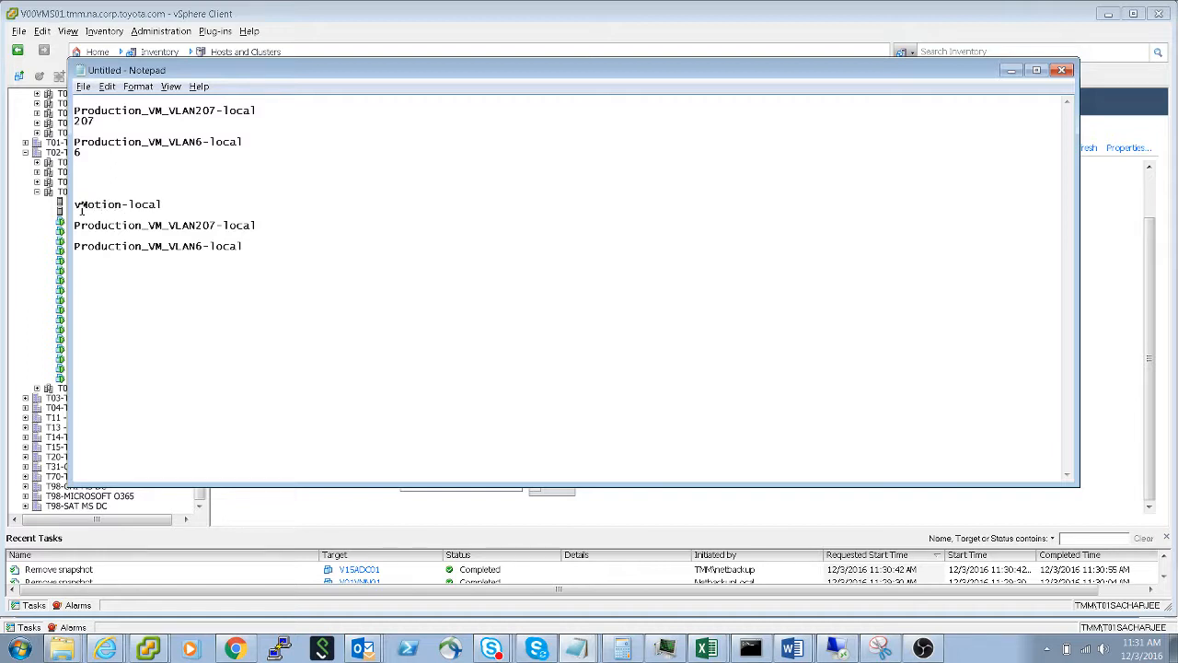
pyautogui.hotkey('alt', 'Tab')
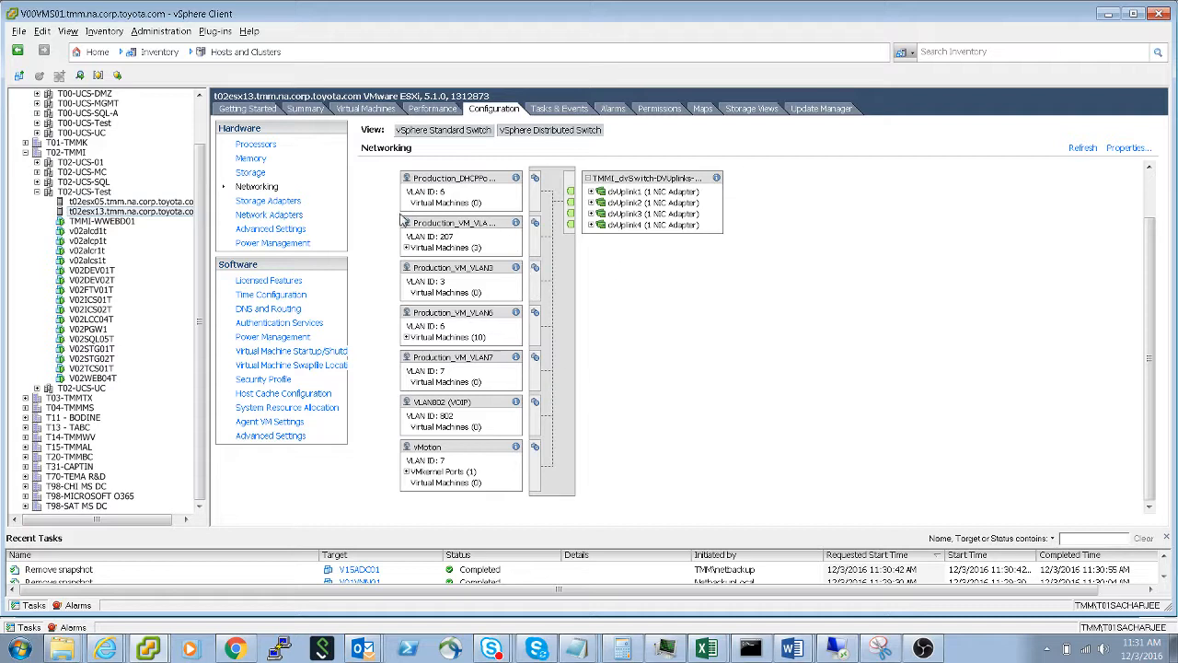
# - Display the vSphere Standard Switch networking of host t02esx05 and compare its local port groups and VLAN IDs with the Notepad list
pyautogui.click(153, 203)
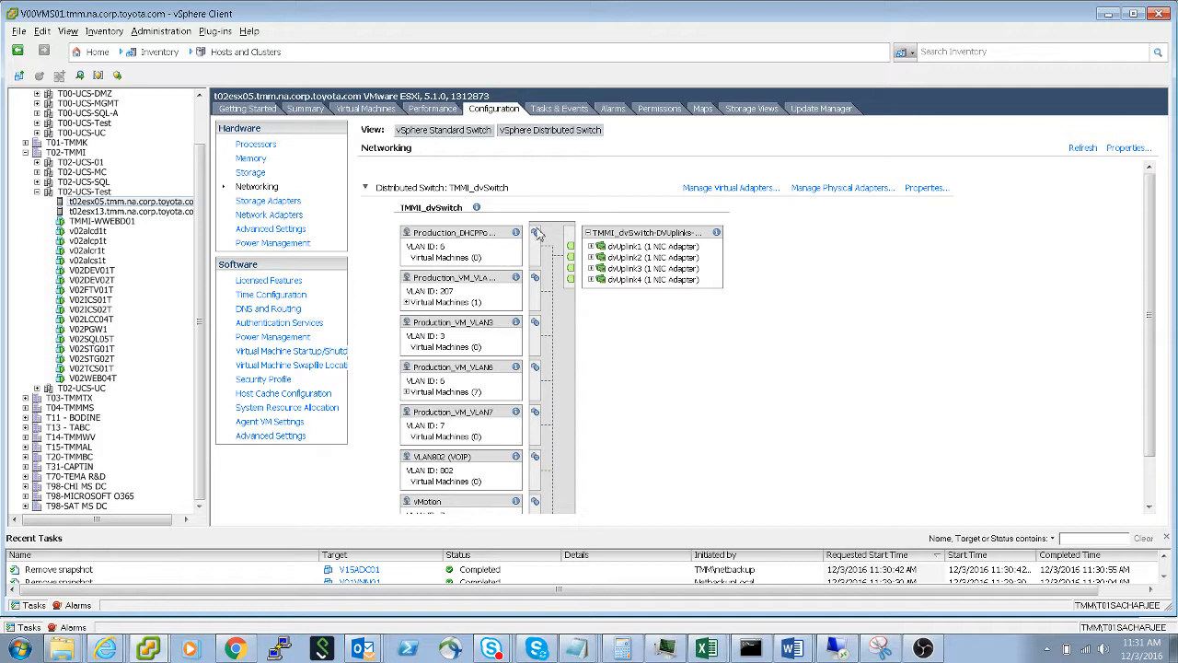
pyautogui.click(460, 136)
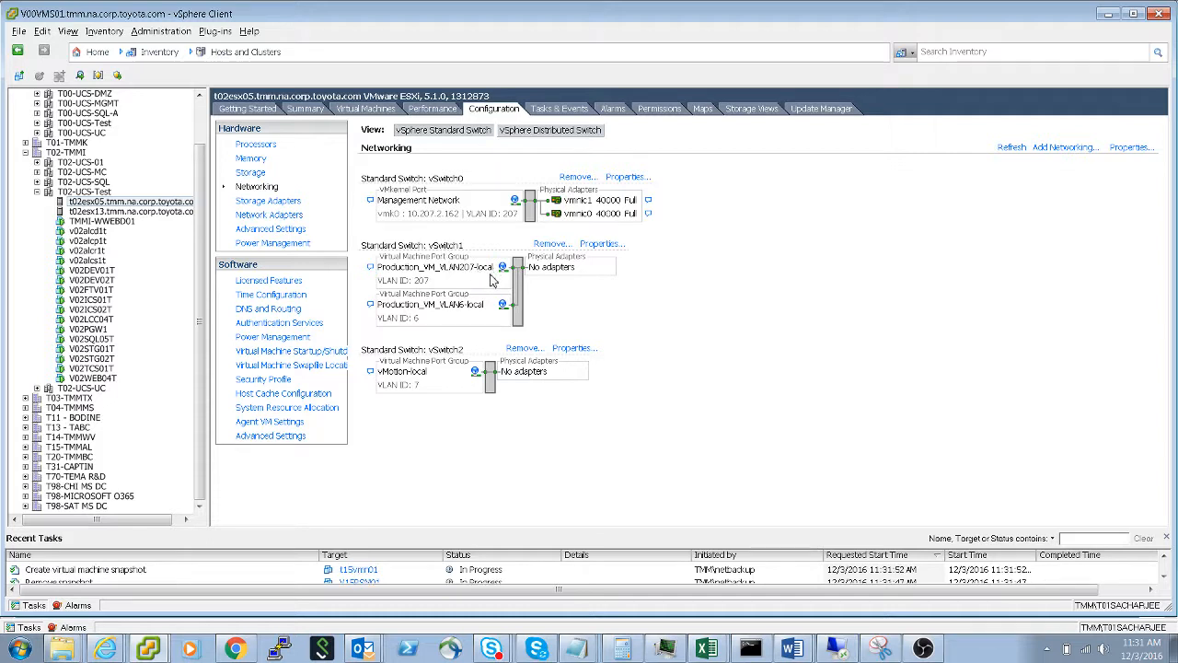
pyautogui.hotkey('alt', 'Tab')
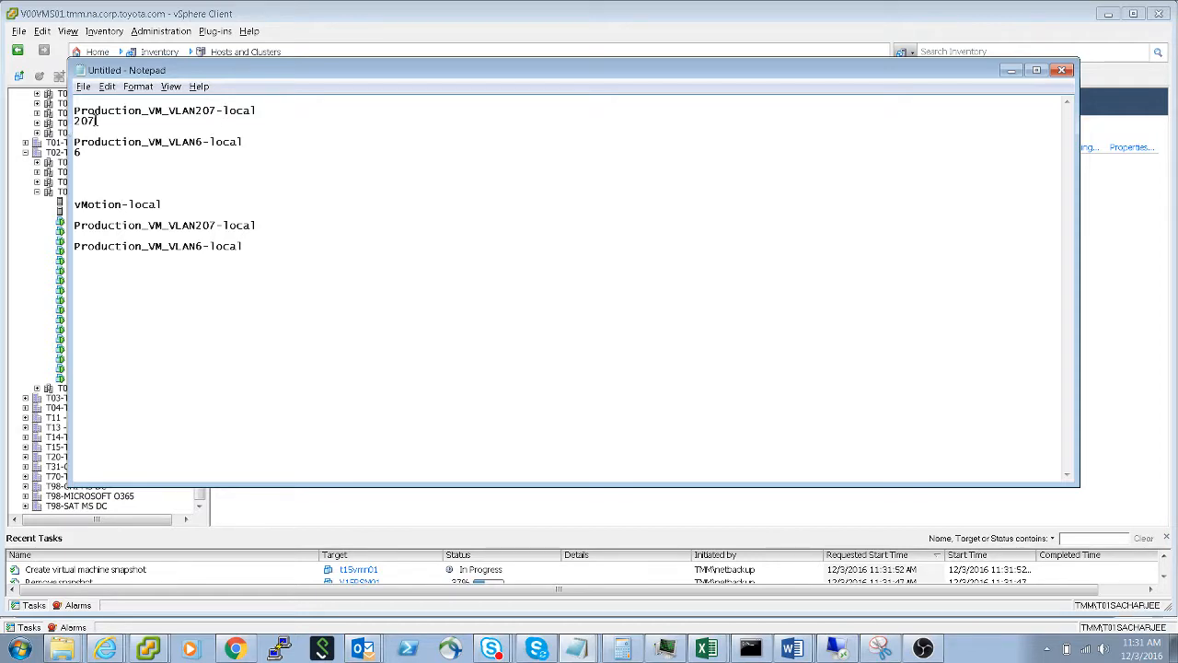
pyautogui.hotkey('alt', 'Tab')
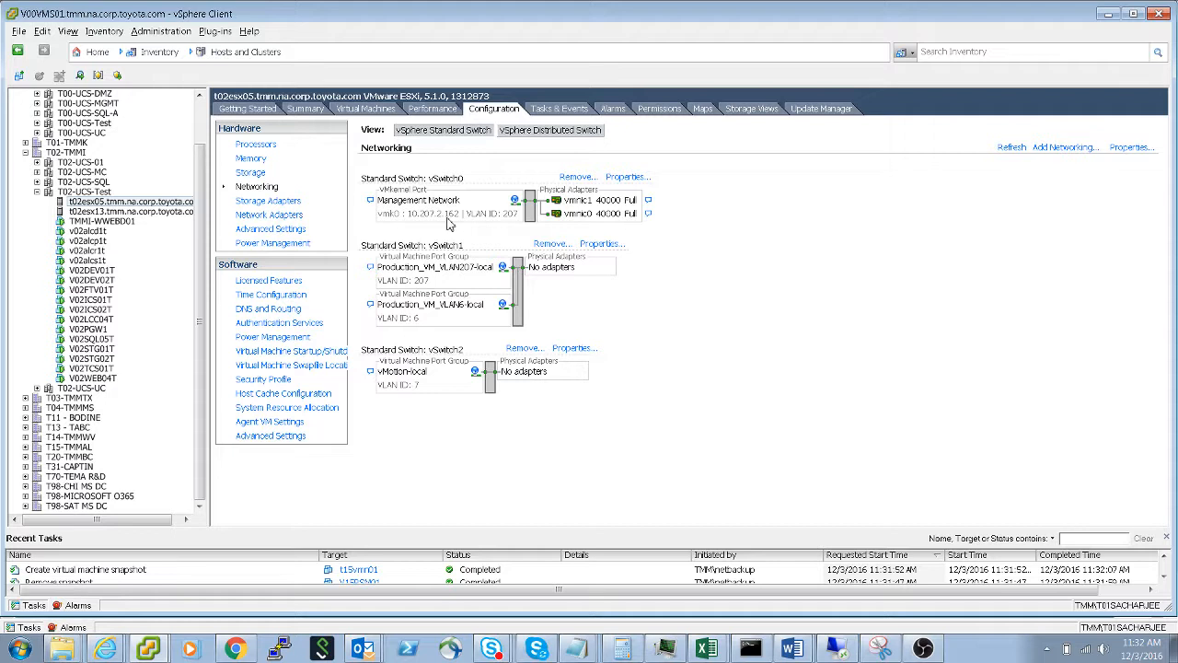
# - Examine the Production_VM_VLAN207-local and Production_VM_VLAN6-local port groups in the vSwitch1 properties, then close the properties
pyautogui.click(607, 246)
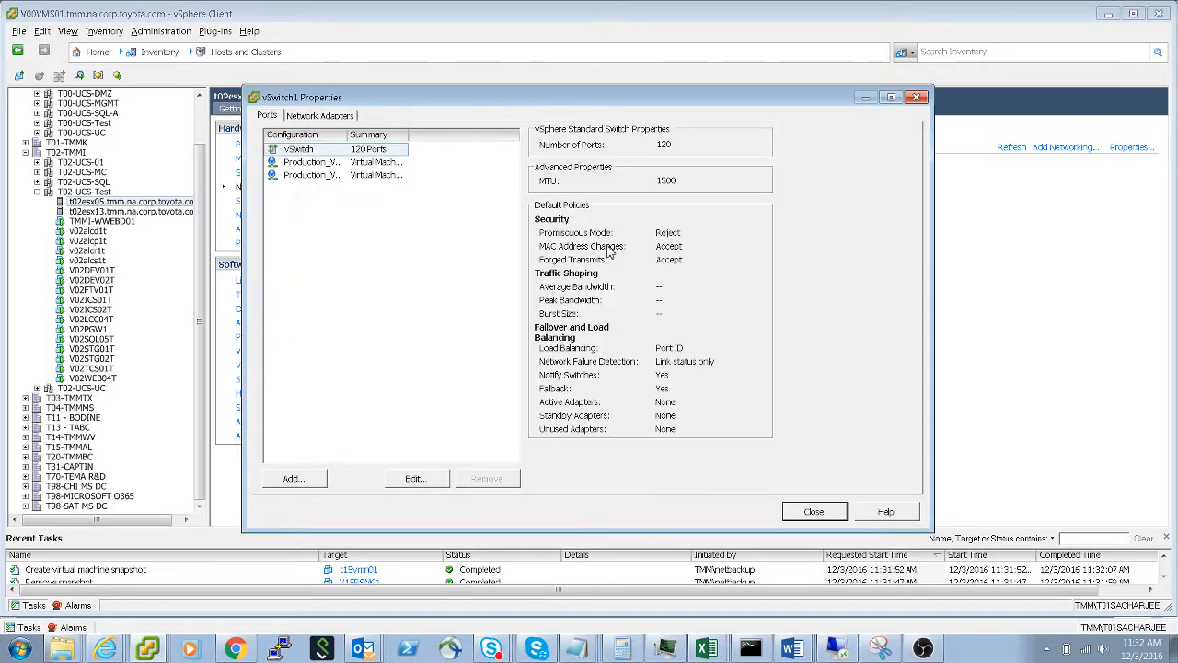
pyautogui.doubleClick(348, 135)
pyautogui.click(329, 163)
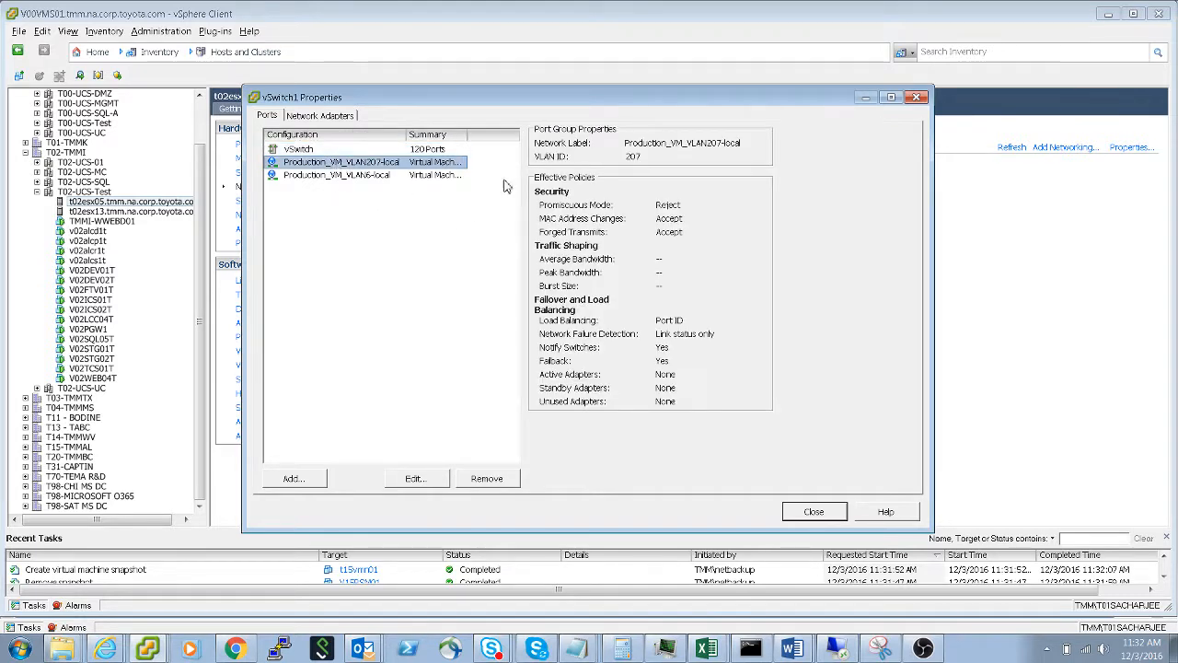
pyautogui.click(350, 175)
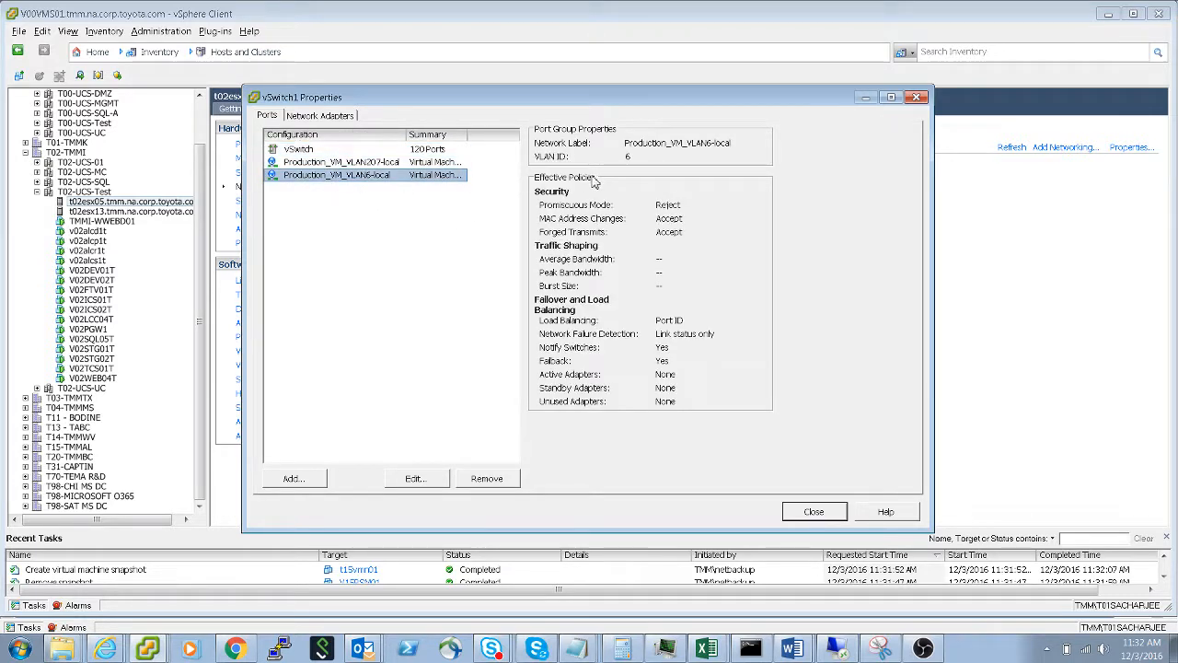
pyautogui.click(916, 97)
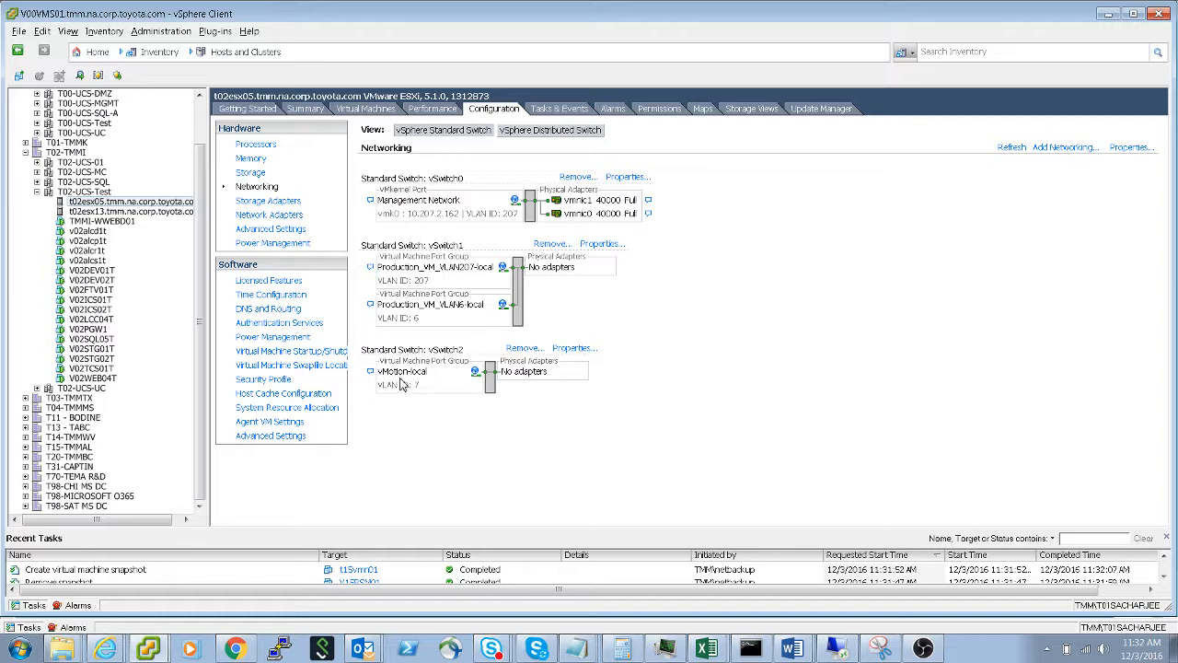
# - Examine the vMotion-local port group in the vSwitch2 properties and close the properties
pyautogui.click(573, 349)
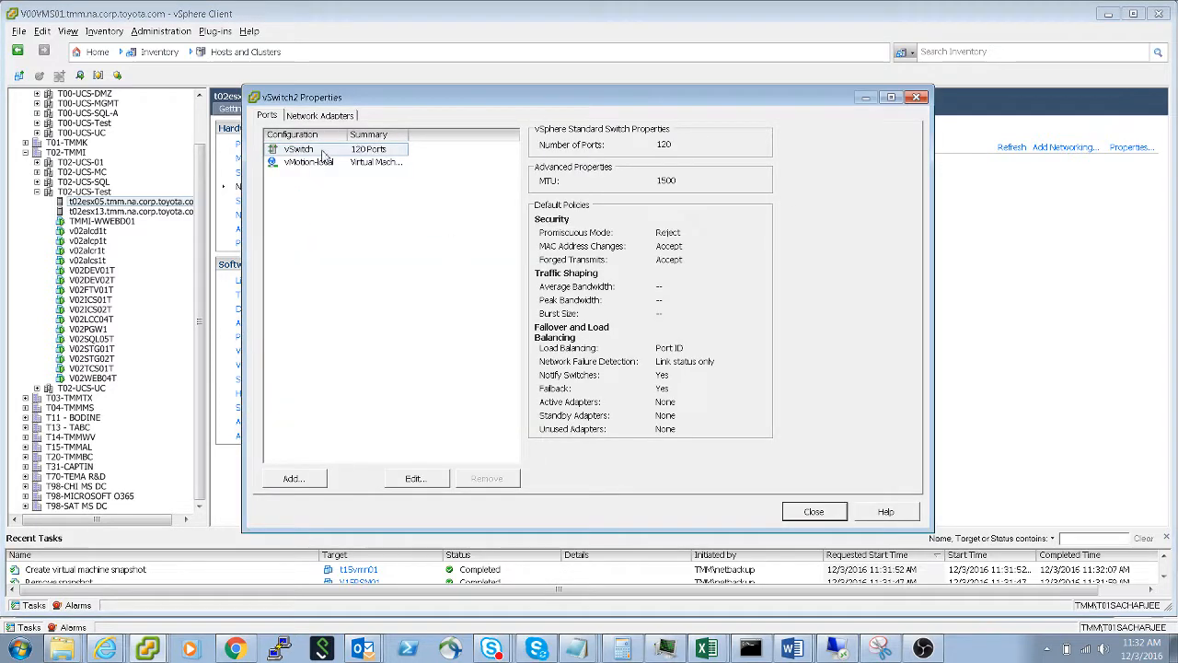
pyautogui.click(320, 163)
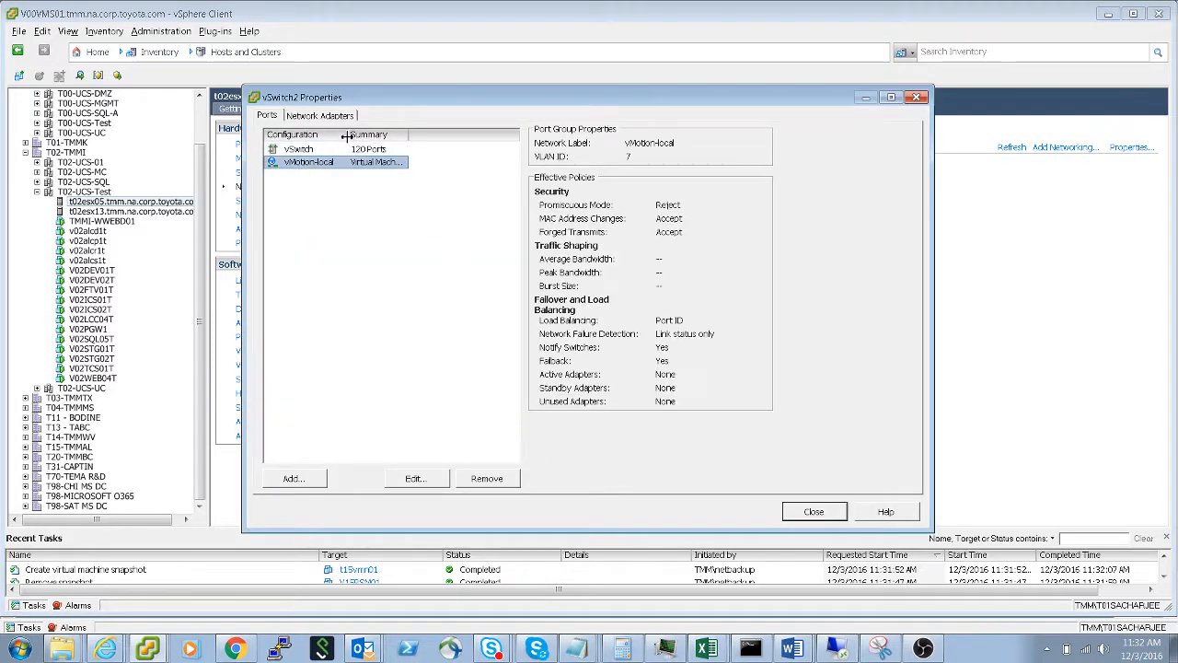
pyautogui.moveTo(347, 137); pyautogui.dragTo(379, 139)
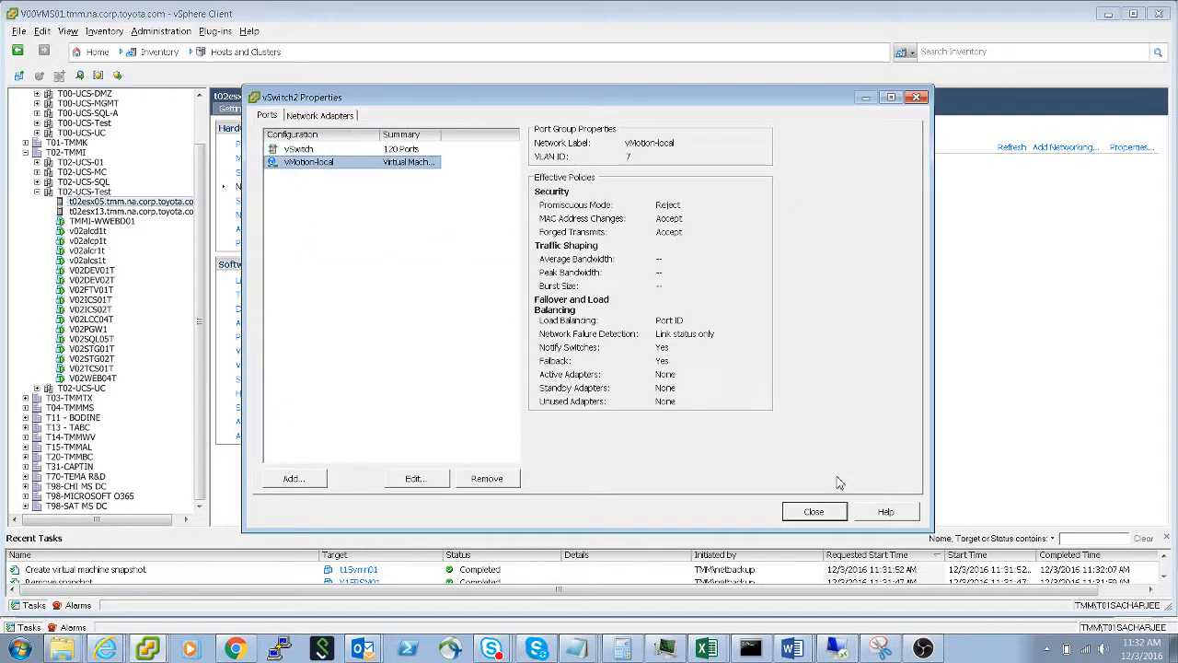
pyautogui.click(832, 514)
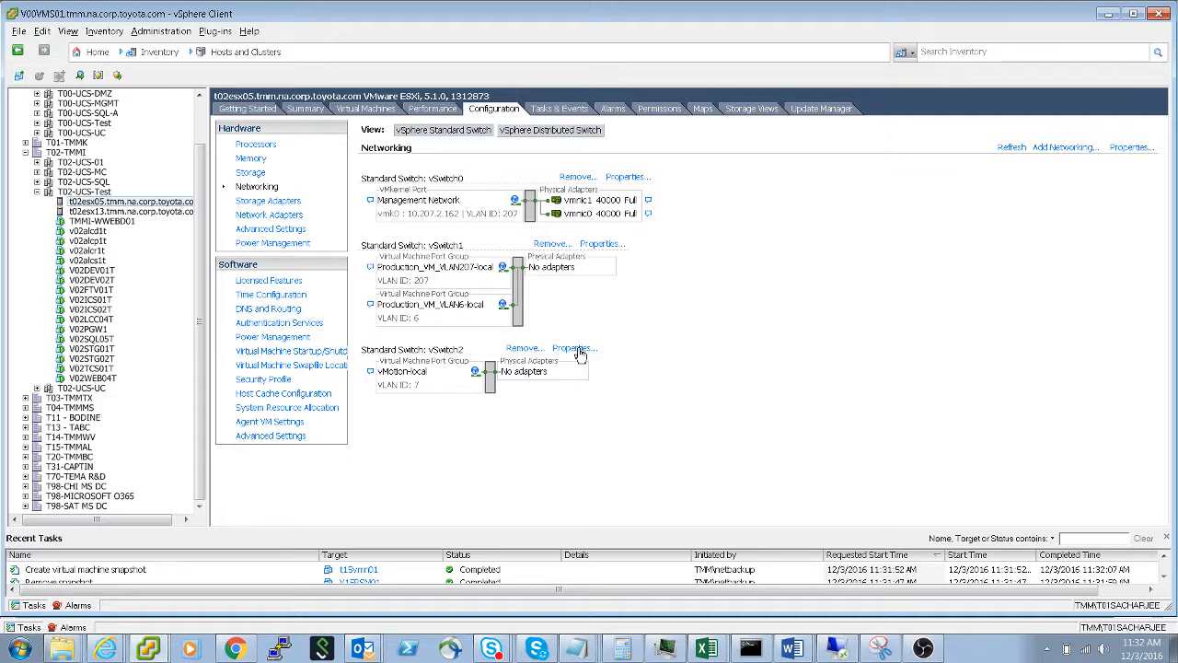
# - Return to the vSphere Distributed Switch view and inspect the physical adapters assigned to TMMI_dvSwitch without changing them
pyautogui.click(537, 132)
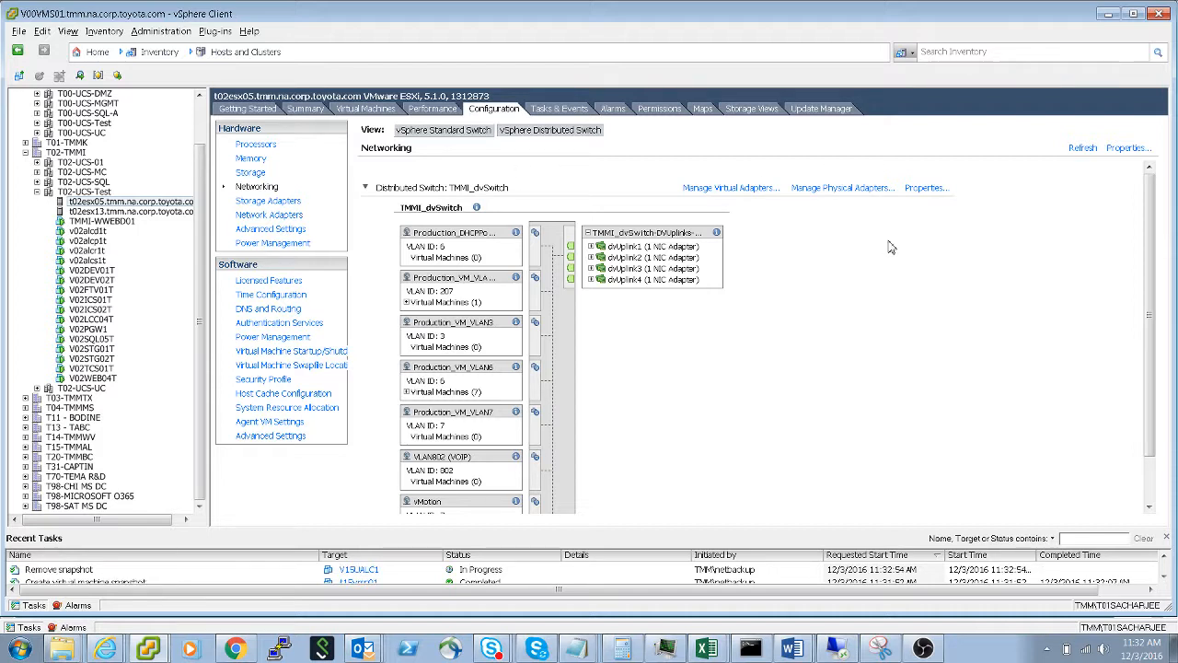
pyautogui.click(828, 189)
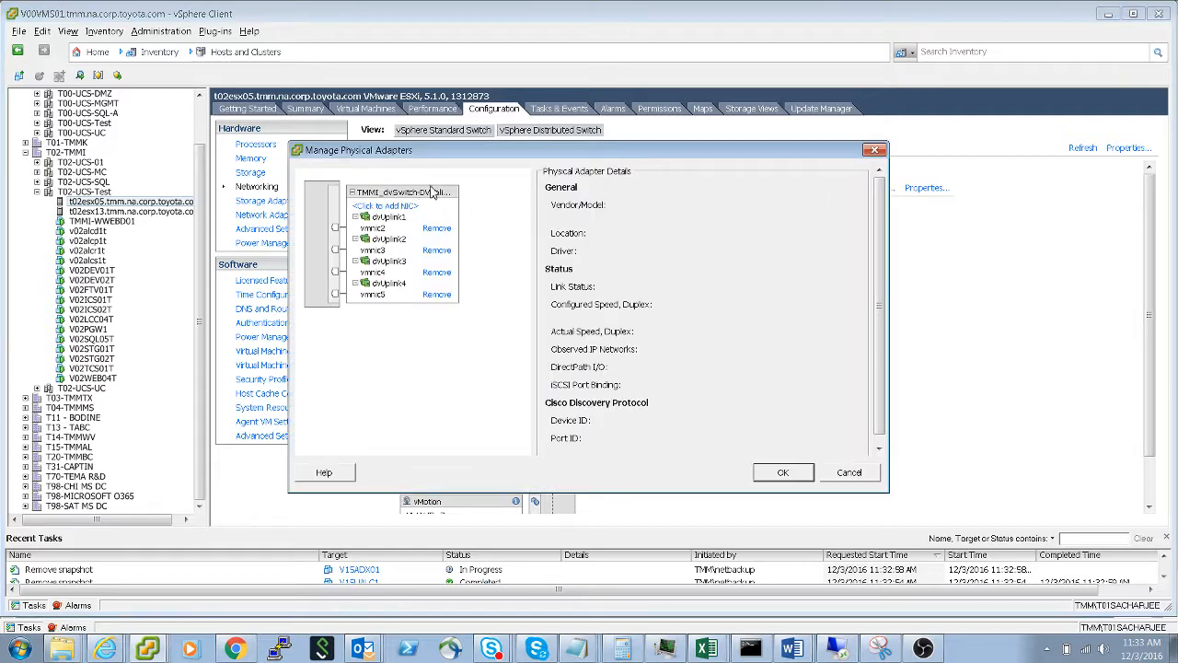
pyautogui.click(875, 150)
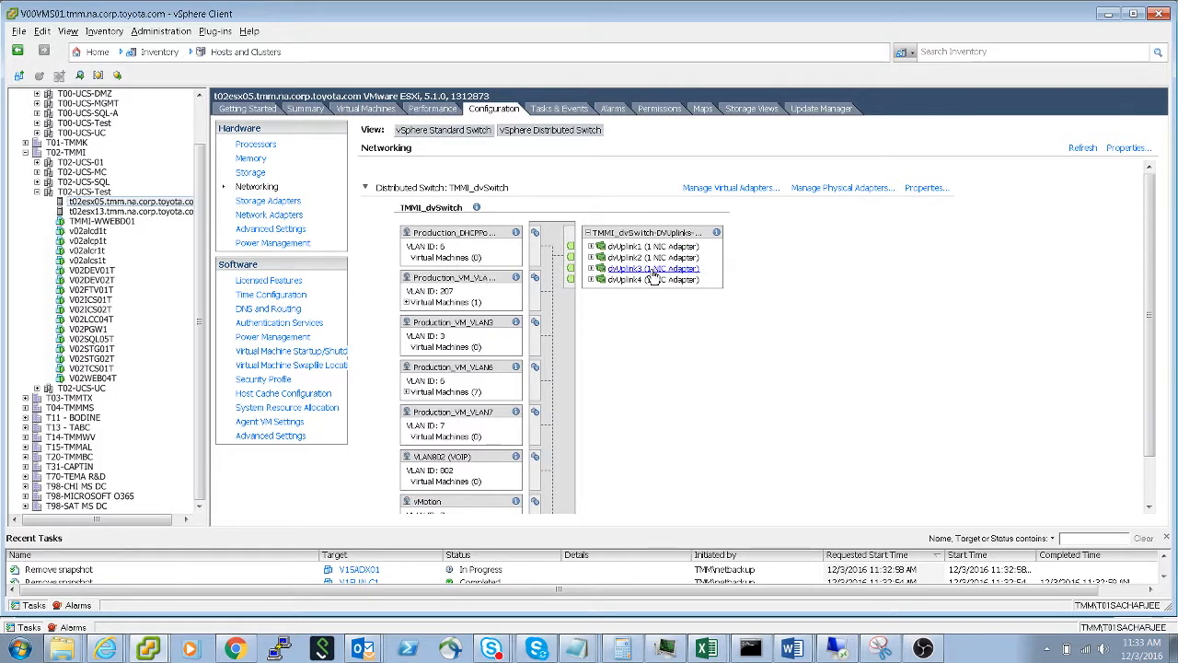
# - Trace the uplinks of the Production_DHCP and vMotion port groups and expand dvUplink3 and dvUplink4 to view their adapters
pyautogui.scroll(-1, 447, 237)
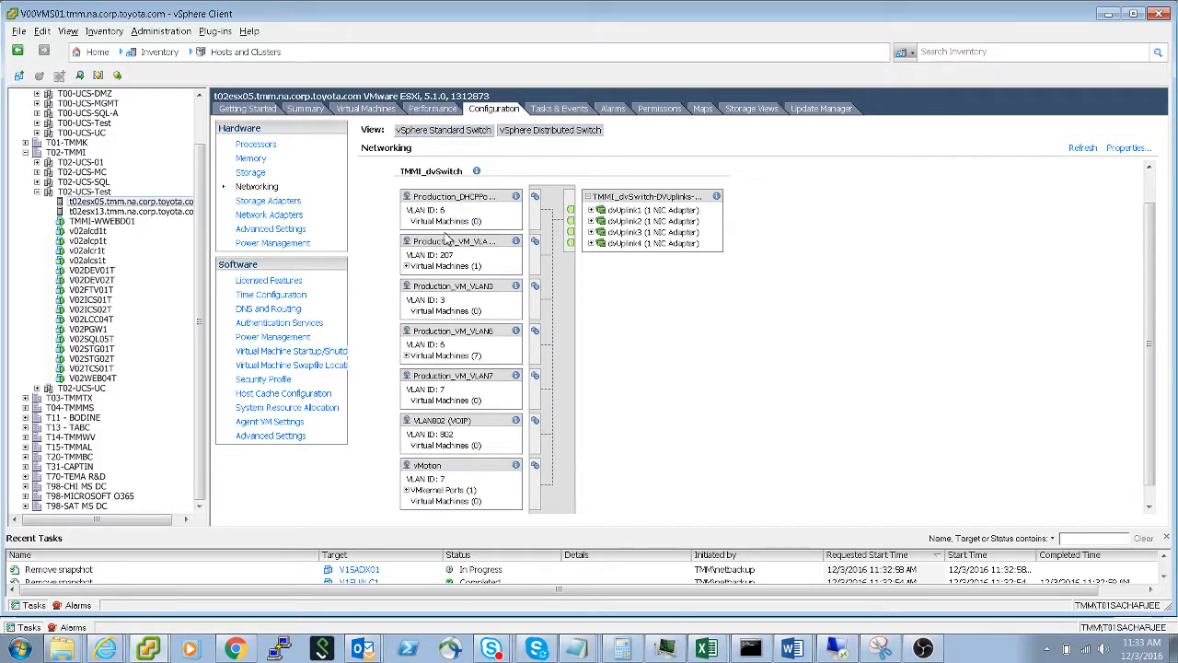
pyautogui.click(449, 207)
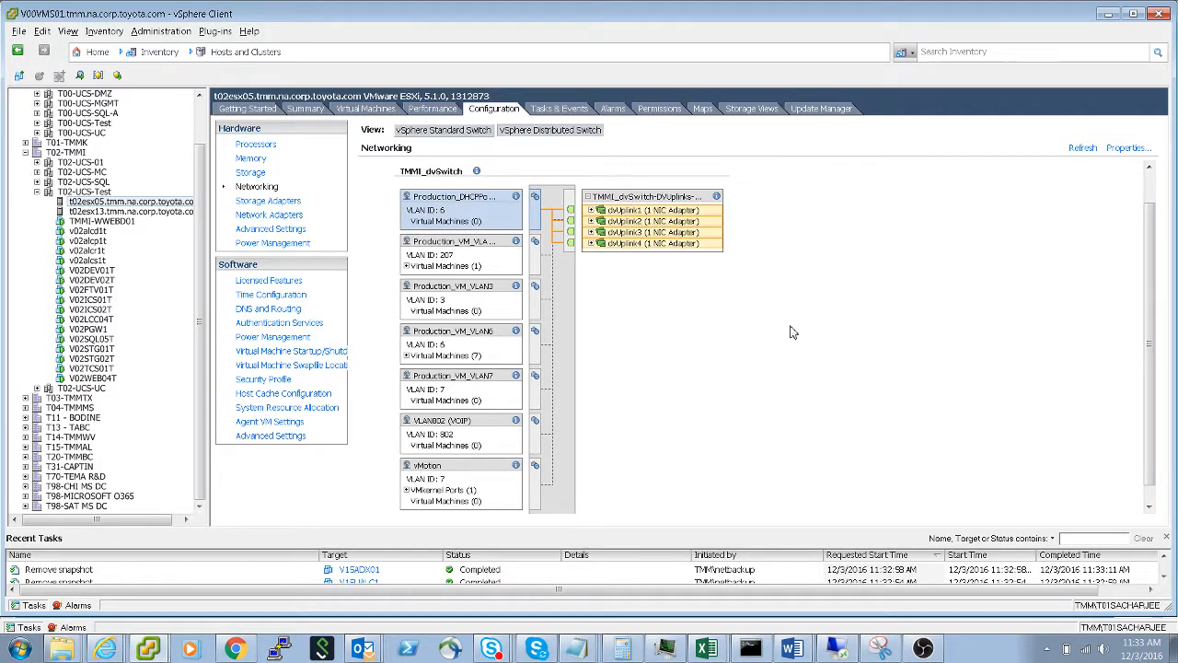
pyautogui.scroll(-1, 793, 331)
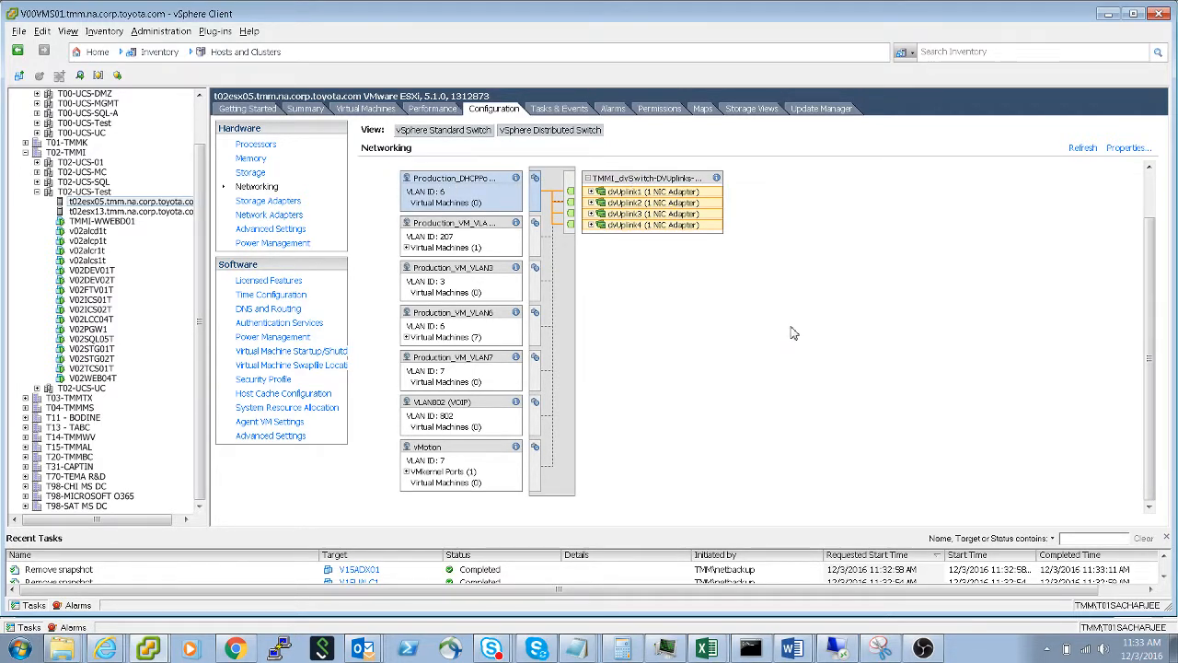
pyautogui.click(442, 459)
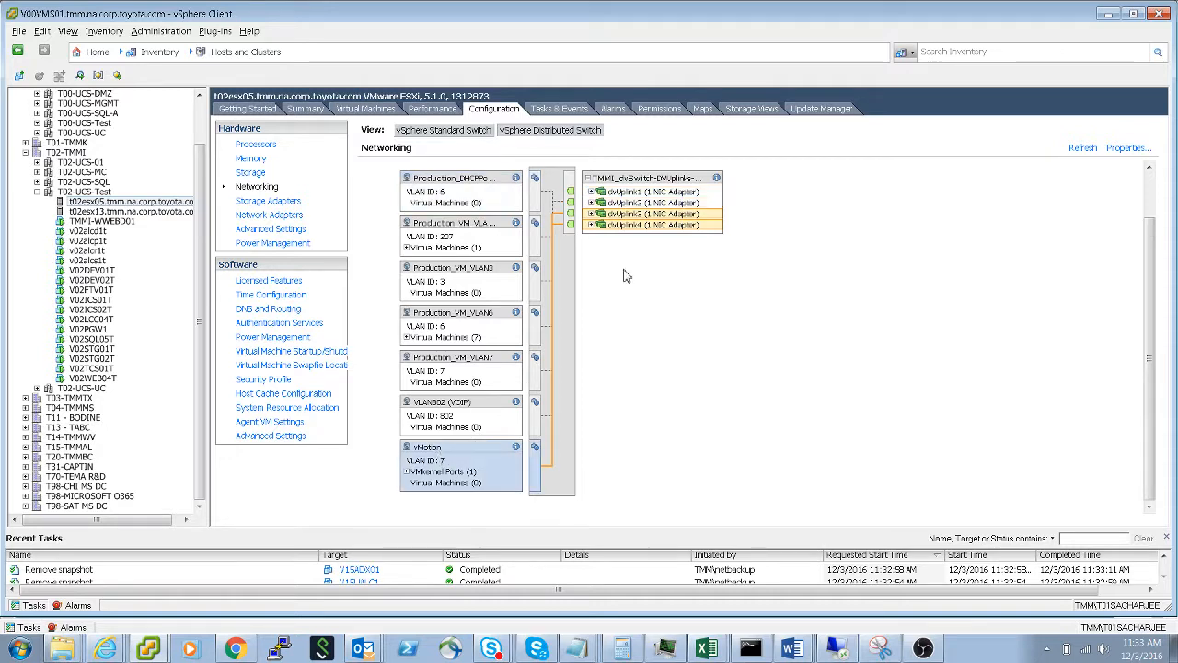
pyautogui.click(592, 237)
pyautogui.click(591, 215)
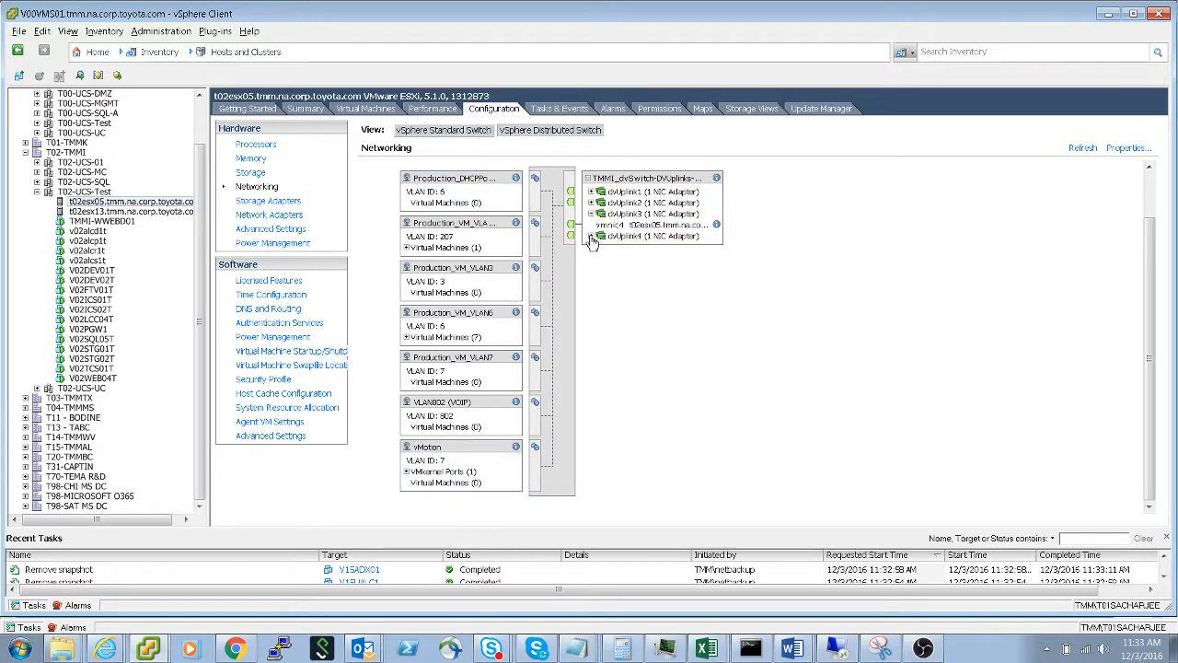
pyautogui.click(591, 237)
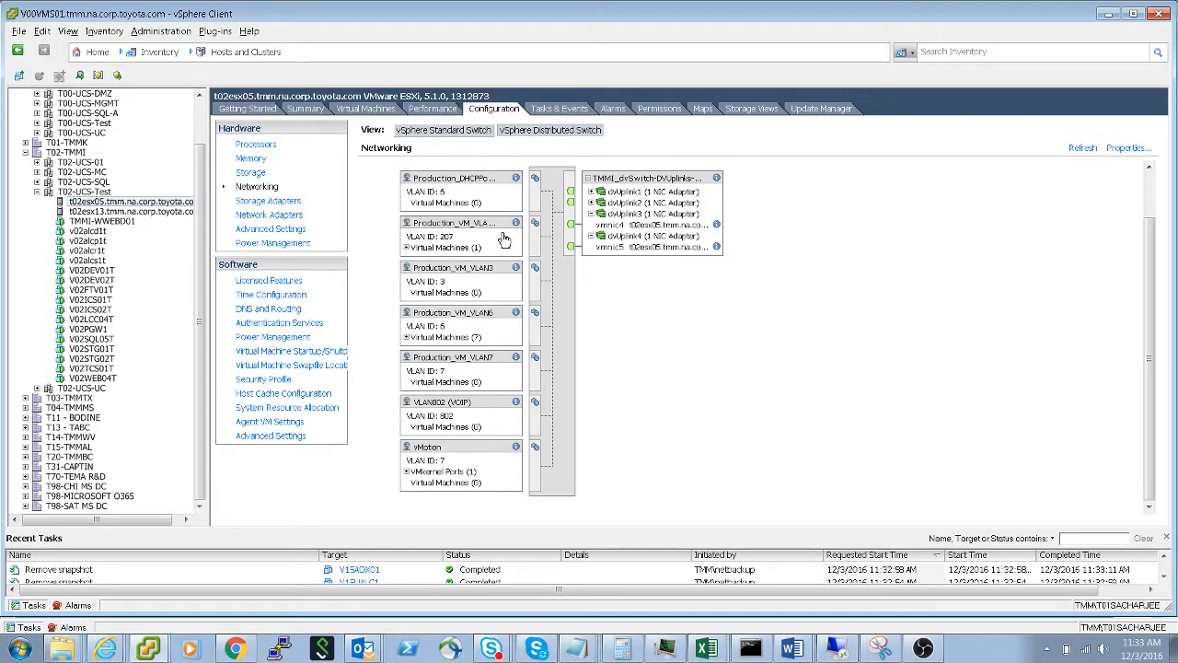
# - Trace the uplinks of the Production_VM_VLAN207 and vMotion port groups, expanding dvUplink1 and dvUplink2 to view their adapters
pyautogui.click(470, 247)
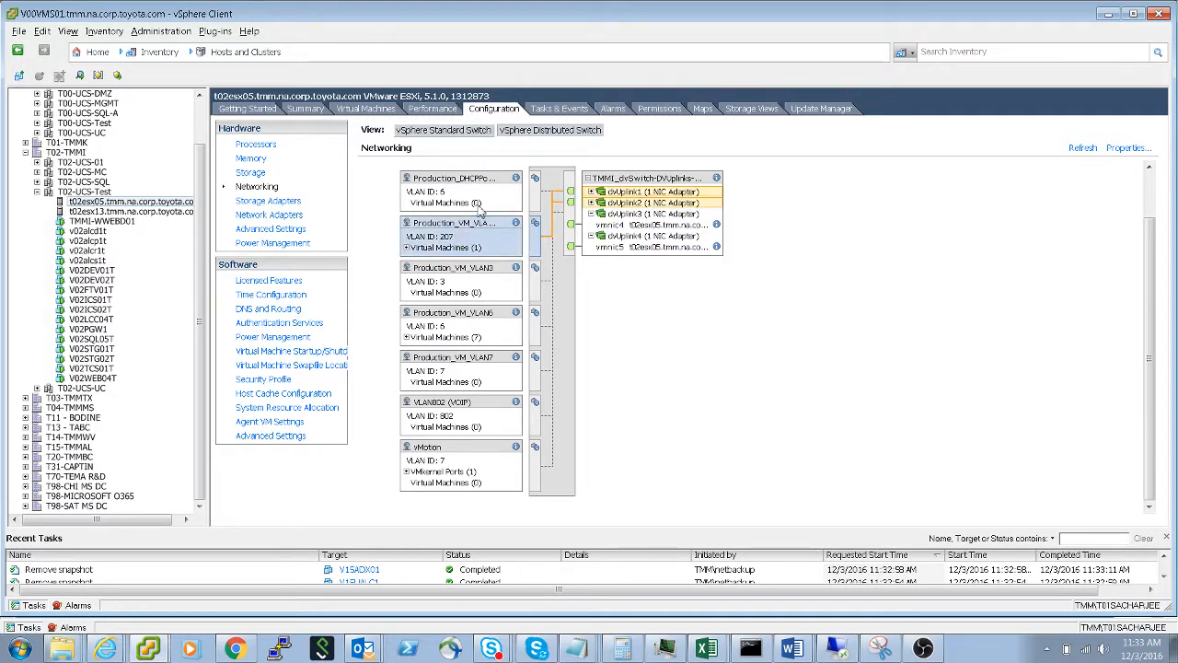
pyautogui.click(591, 193)
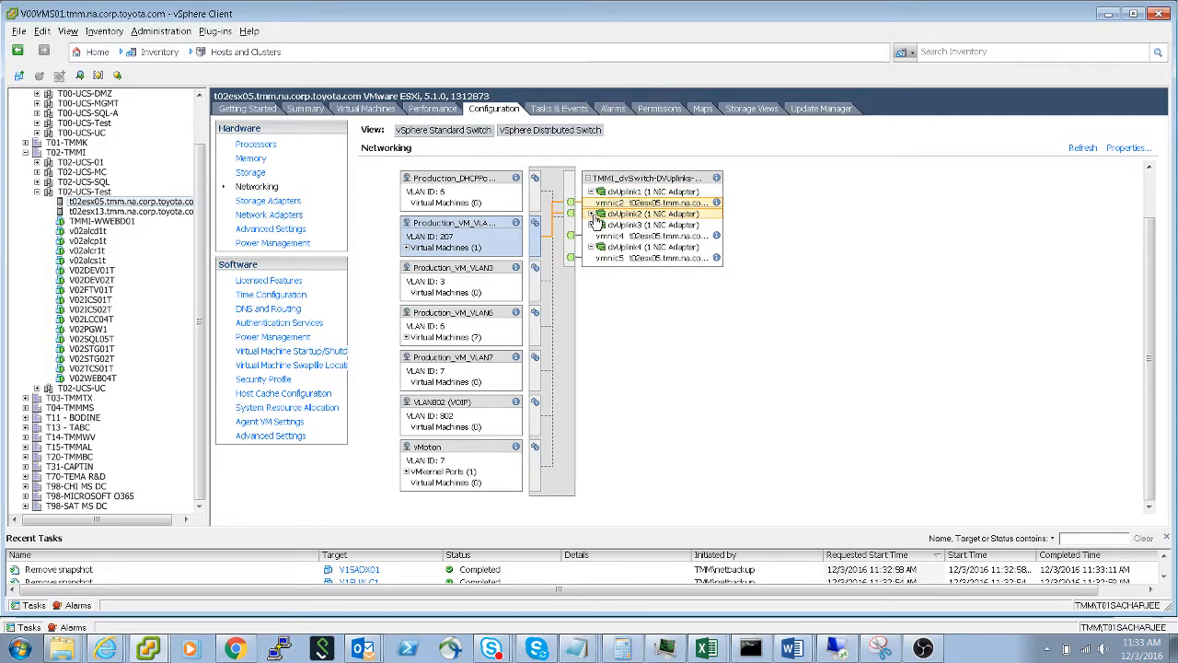
pyautogui.click(592, 214)
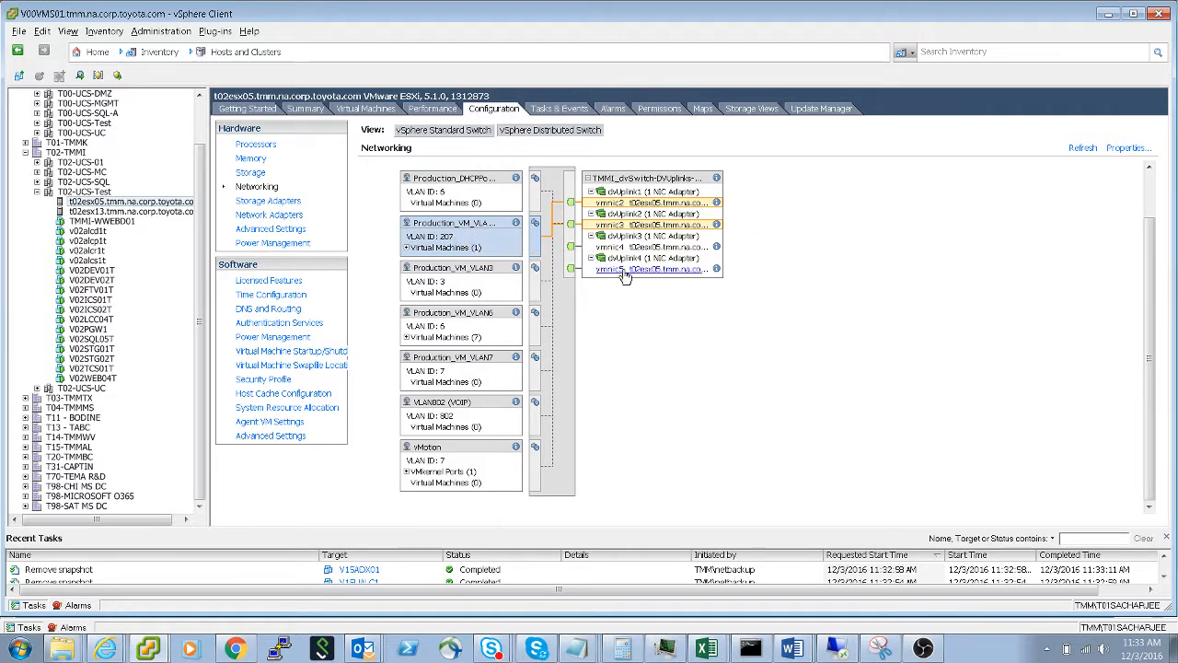
pyautogui.click(445, 453)
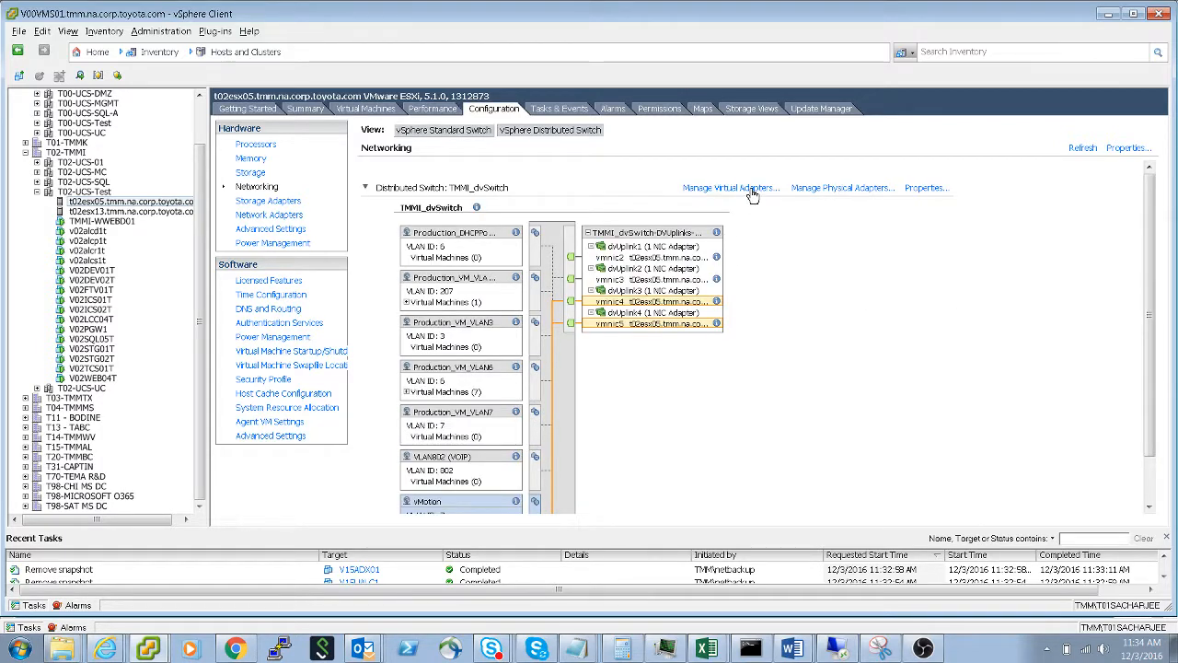
# - Inspect the vmk1 virtual adapter of TMMI_dvSwitch and its edit settings, closing everything without changes
pyautogui.click(752, 190)
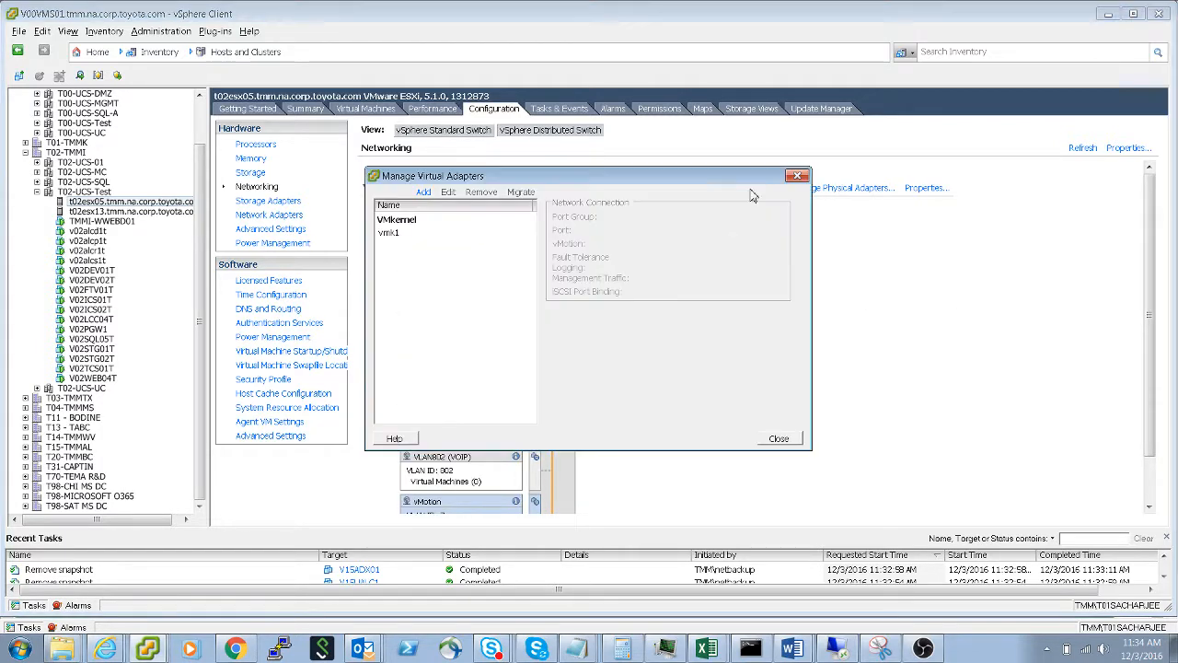
pyautogui.click(390, 235)
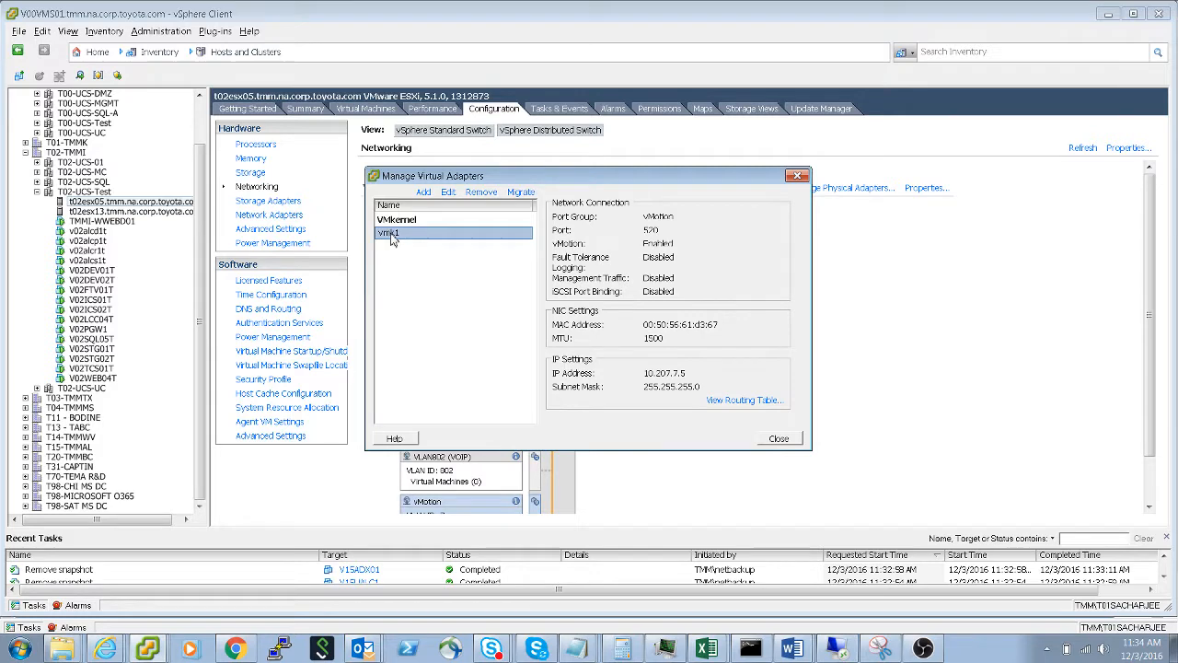
pyautogui.click(448, 193)
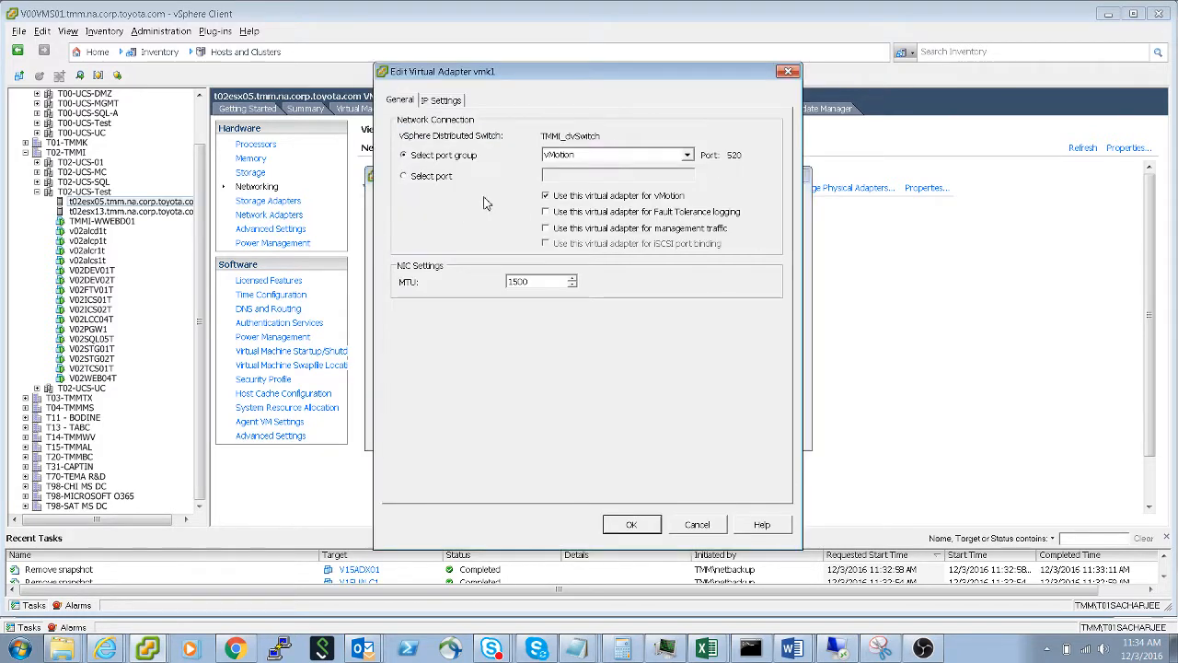
pyautogui.click(788, 72)
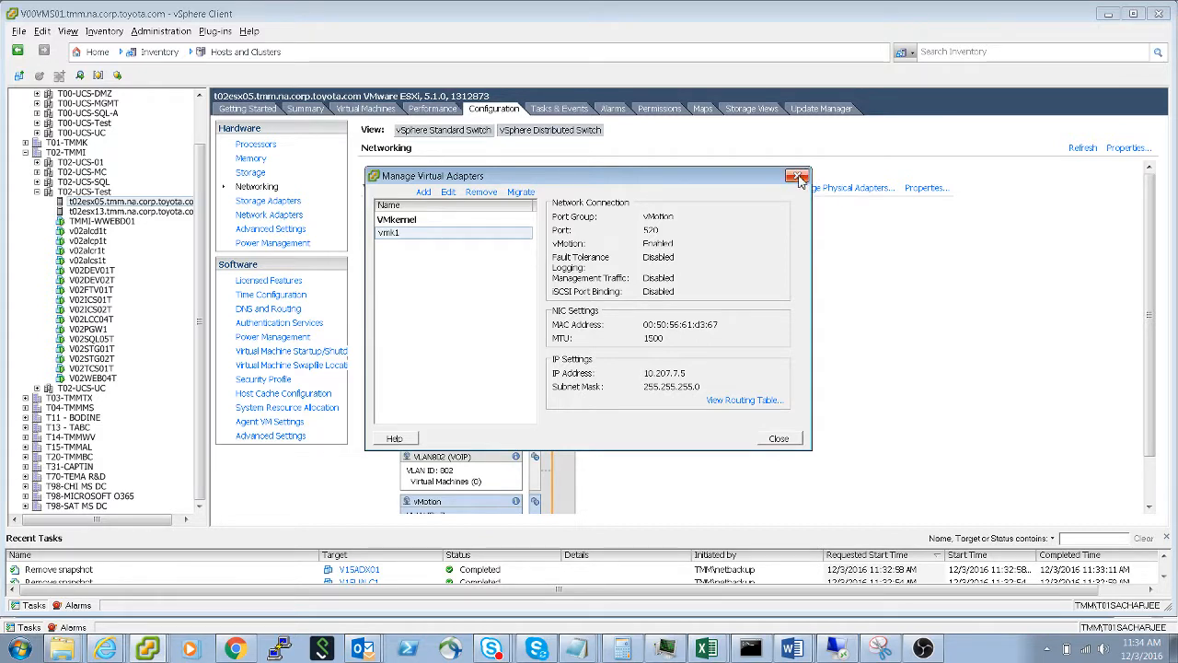
pyautogui.click(799, 176)
# - Go to the Networking inventory and examine the Teaming and Failover policy of the vMotion distributed port group, closing its settings unchanged
pyautogui.click(194, 53)
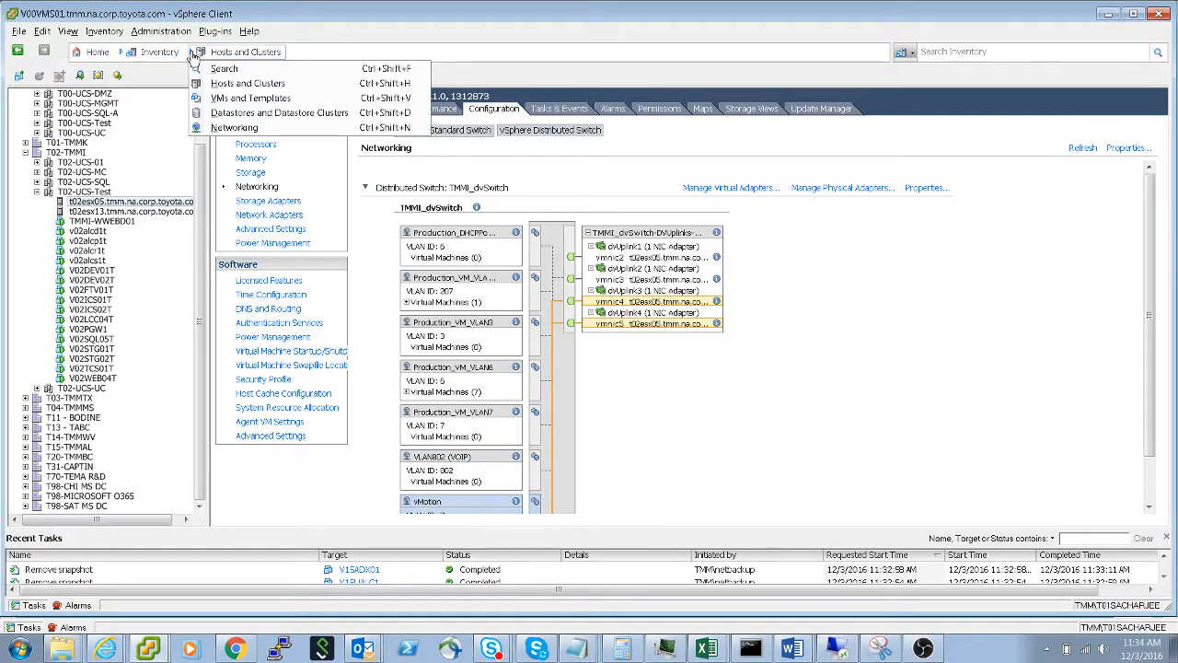
pyautogui.click(254, 129)
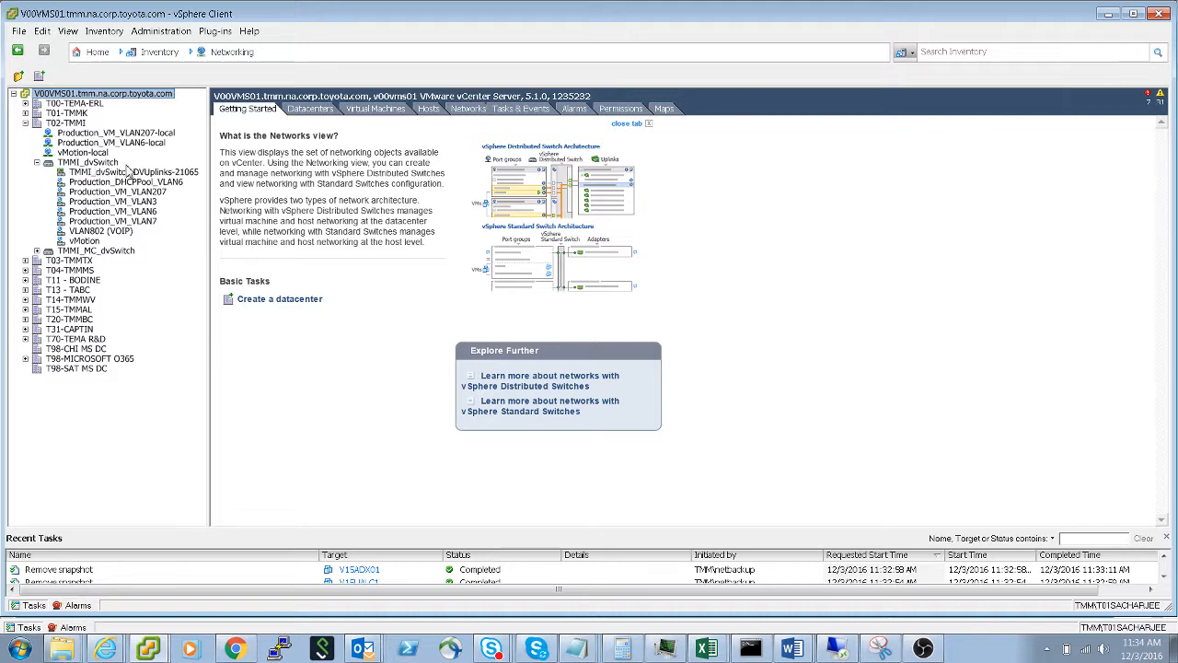
pyautogui.click(84, 241)
pyautogui.rightClick(84, 243)
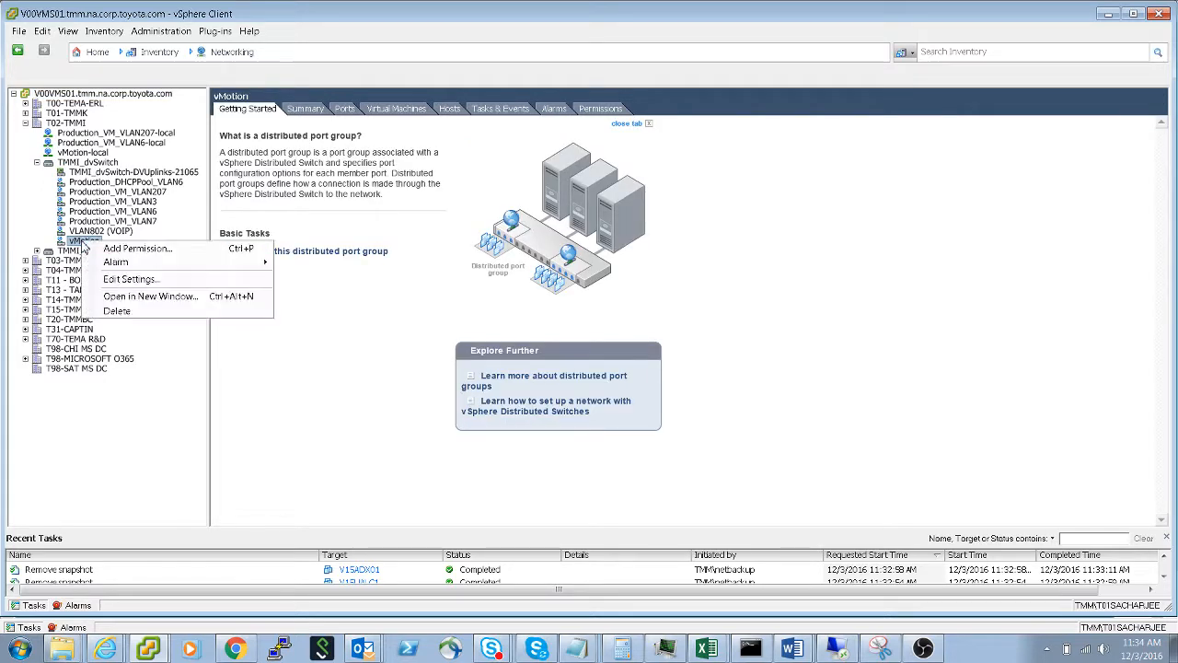
pyautogui.click(169, 281)
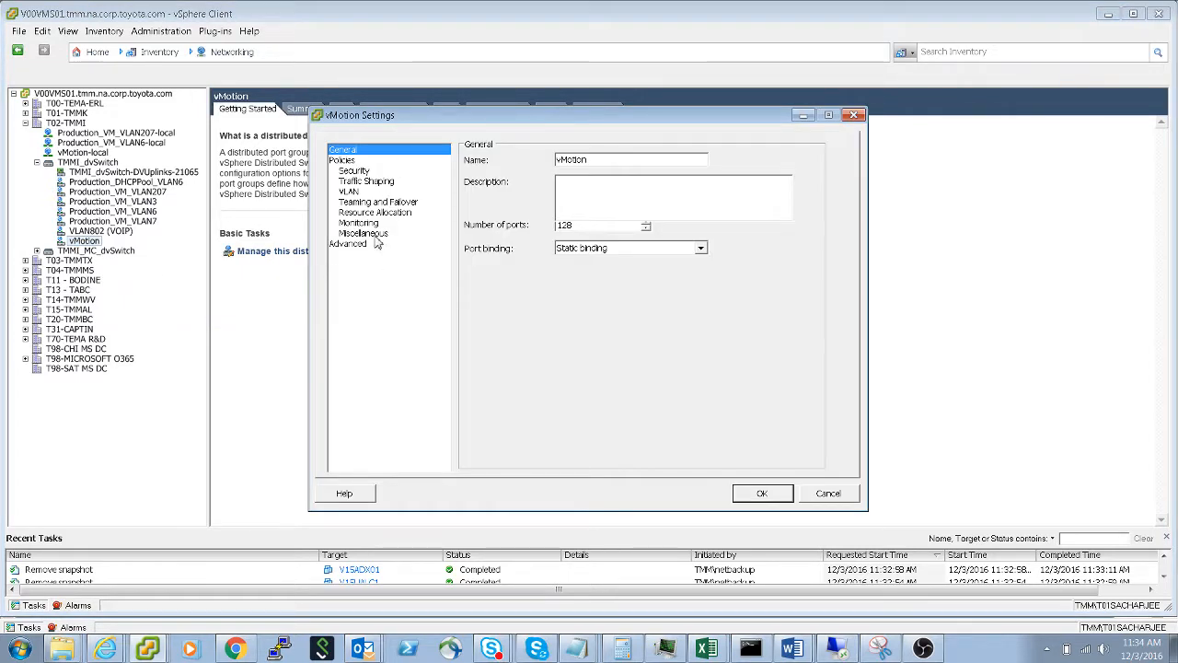
pyautogui.click(382, 203)
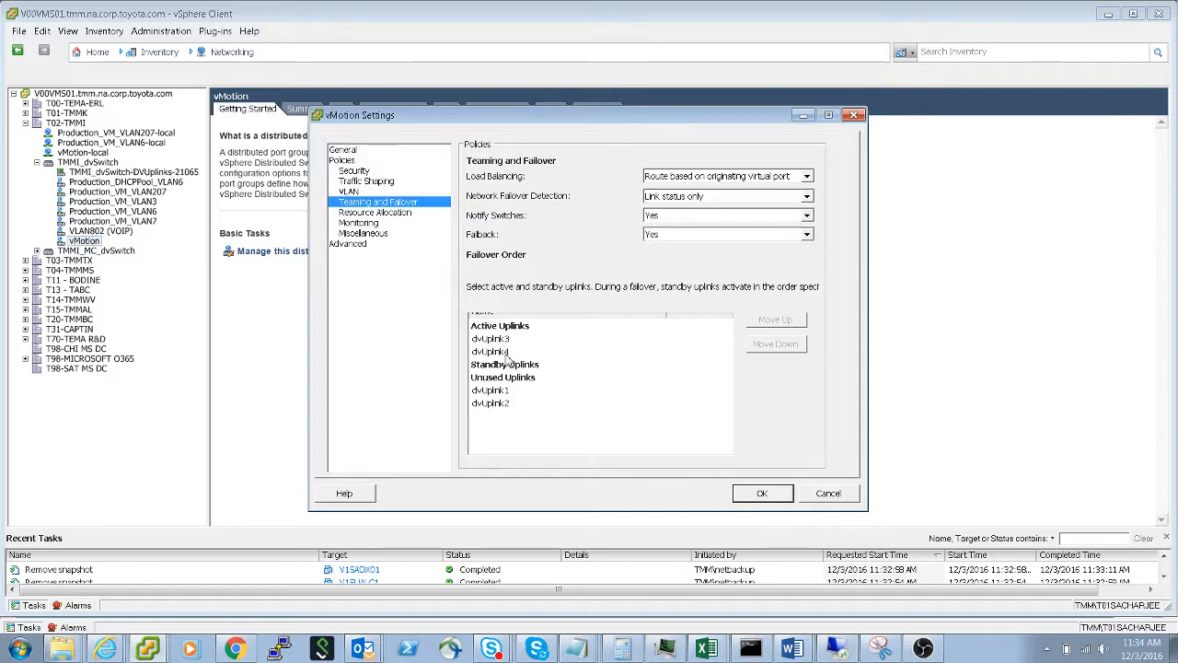
pyautogui.click(854, 116)
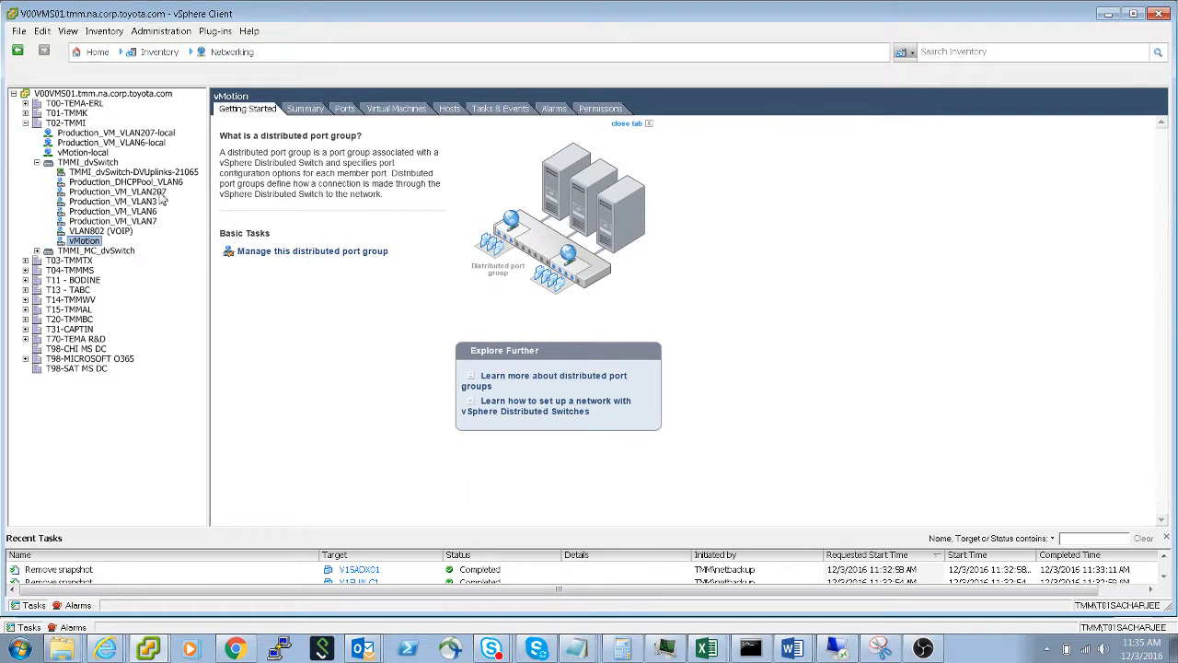
# - Examine the Teaming and Failover policies of the Production_VM_VLAN207 and Production_VM_VLAN6 distributed port groups without changing them
pyautogui.rightClick(160, 194)
pyautogui.click(211, 231)
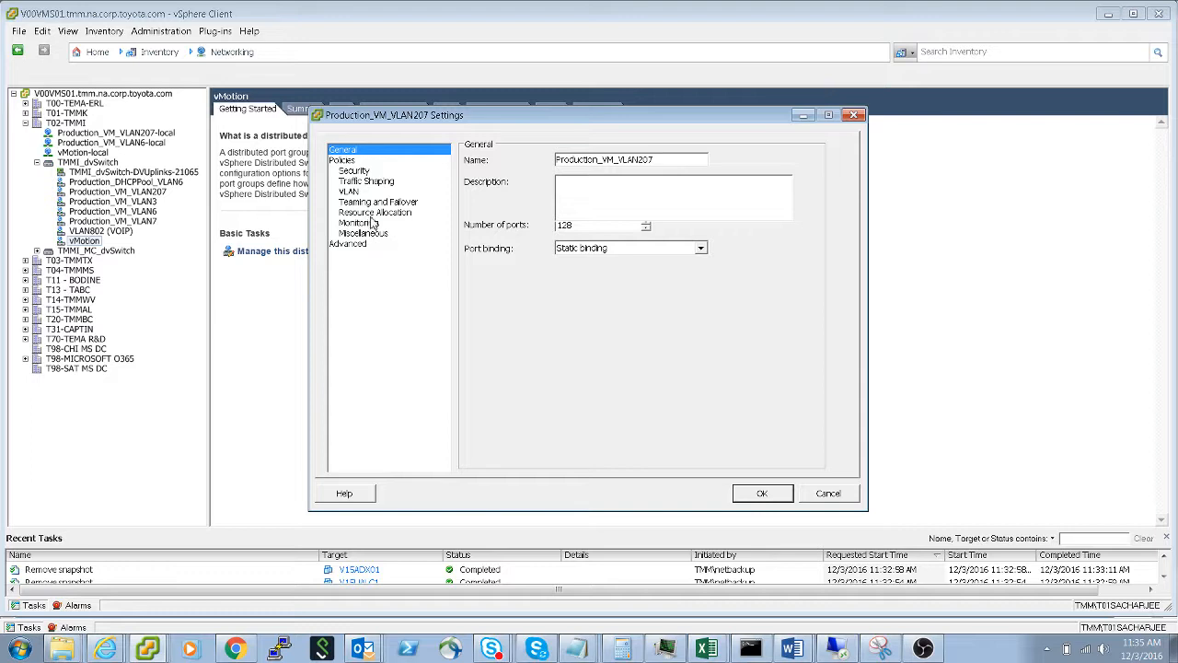
pyautogui.click(375, 202)
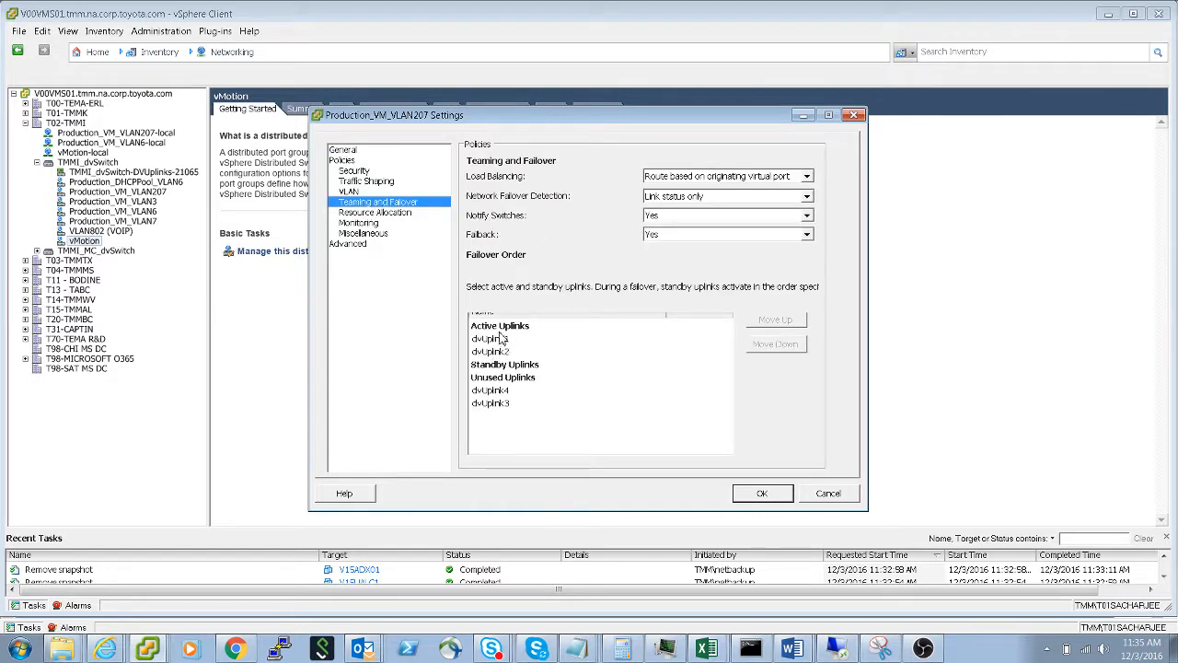
pyautogui.click(854, 115)
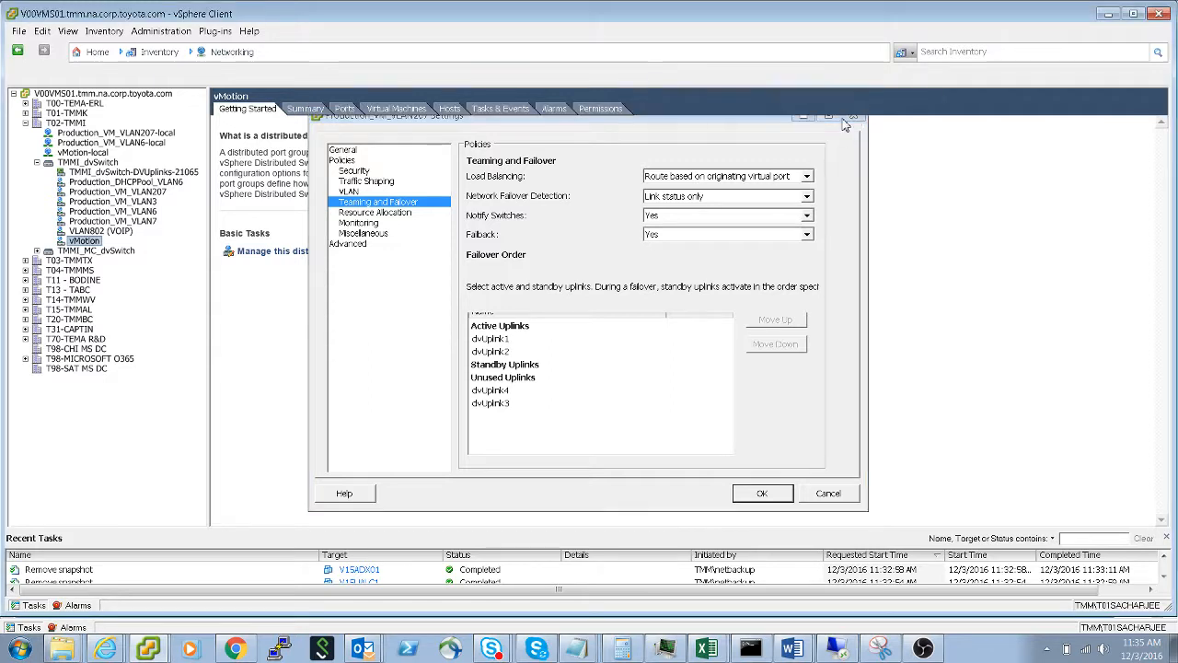
pyautogui.rightClick(153, 212)
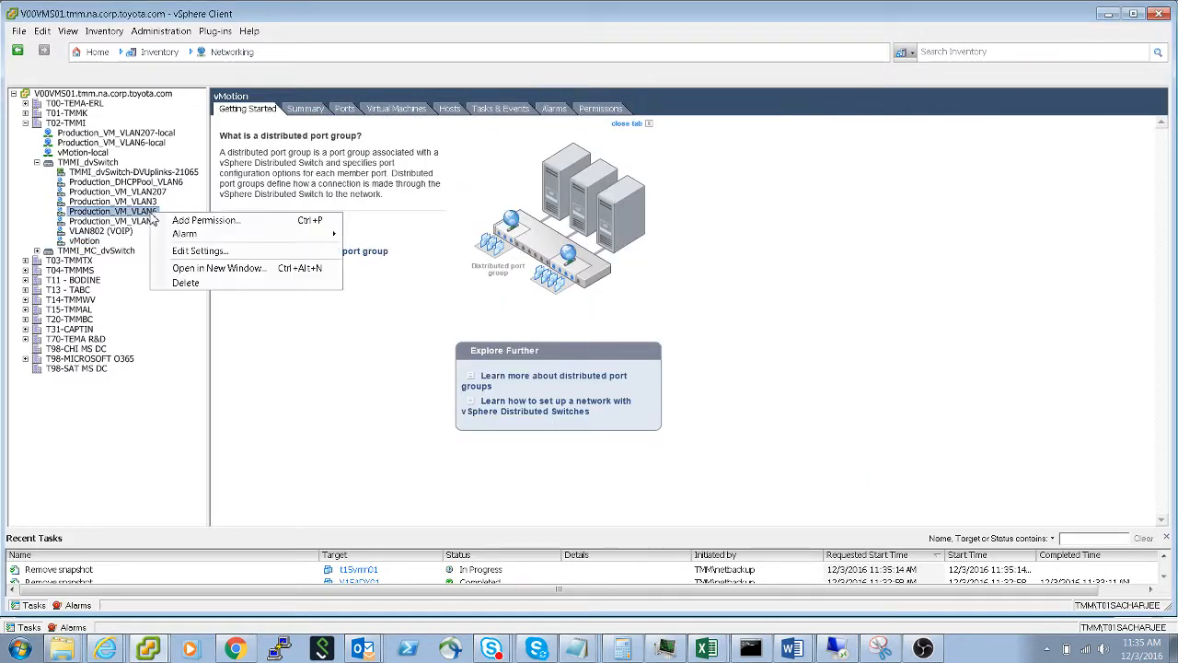
pyautogui.click(195, 251)
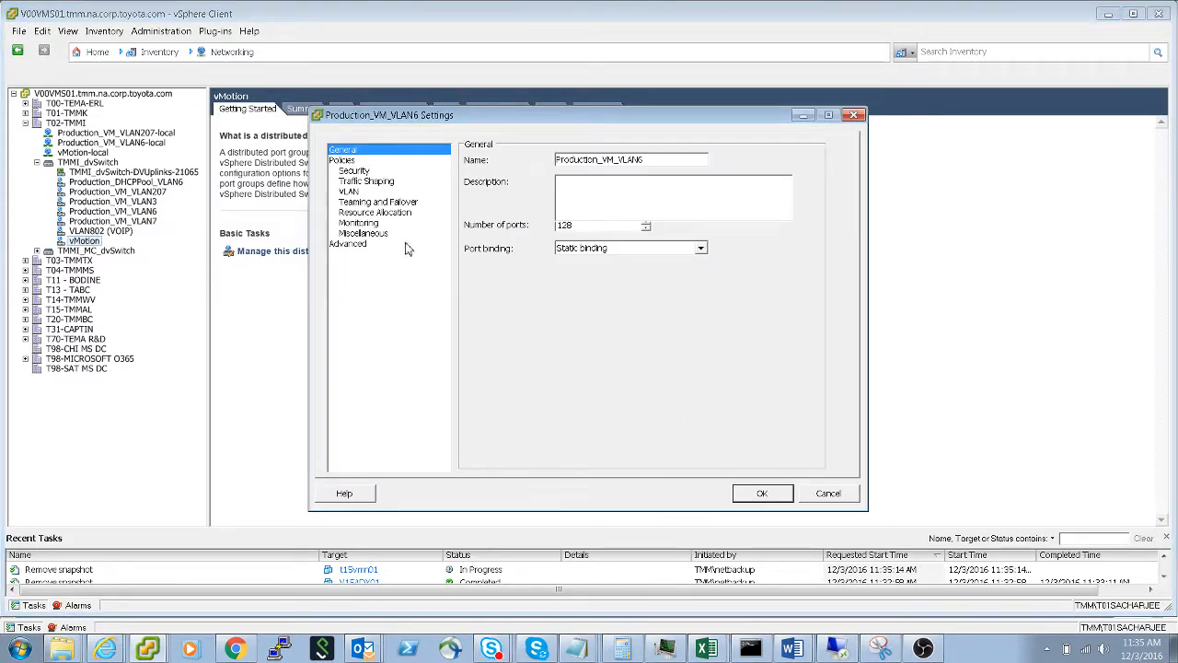
pyautogui.click(373, 202)
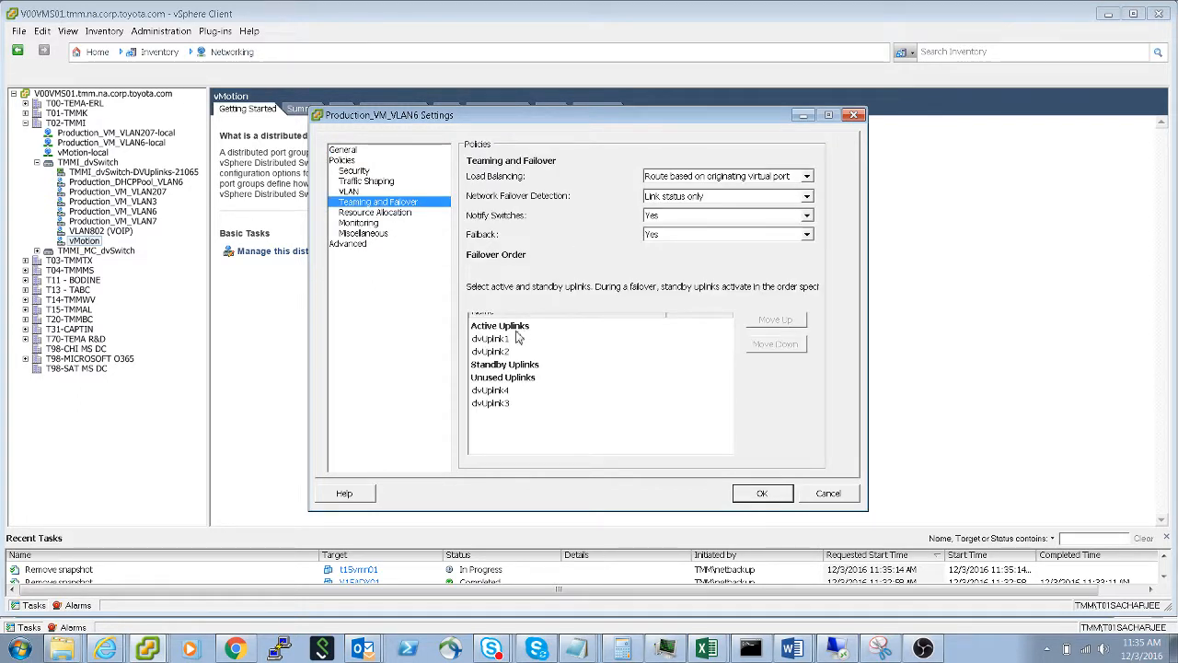
pyautogui.click(854, 115)
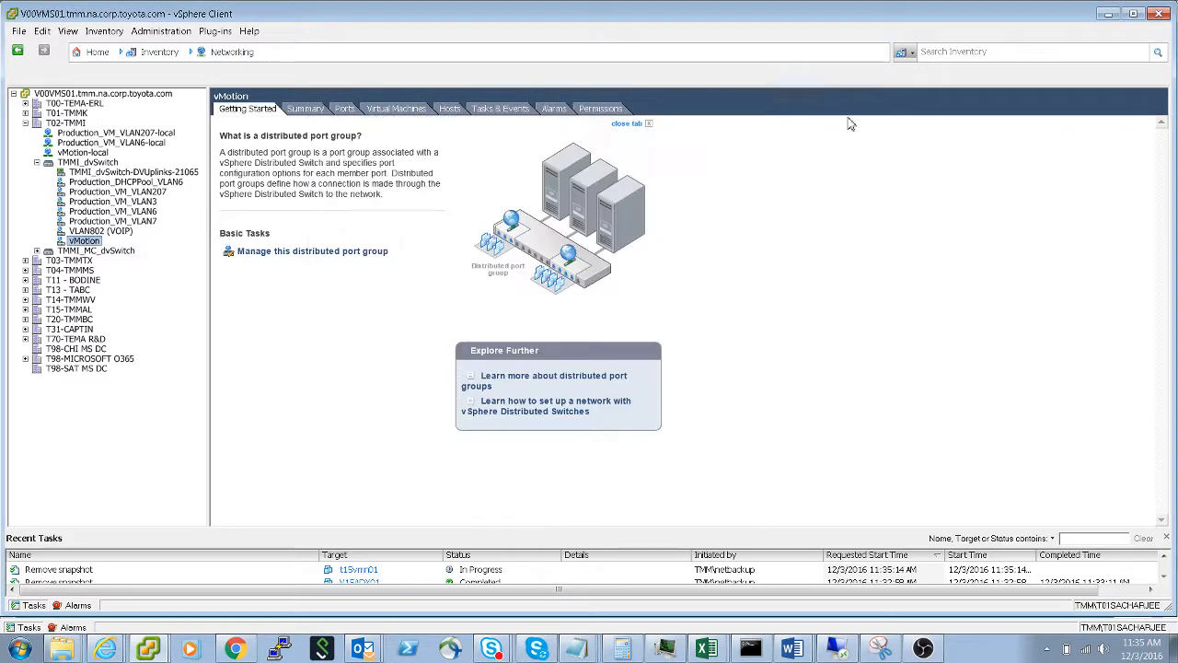
# - Return to Hosts and Clusters and remove physical adapters vmnic3 and vmnic5 from TMMI_dvSwitch on host t02esx05
pyautogui.click(192, 54)
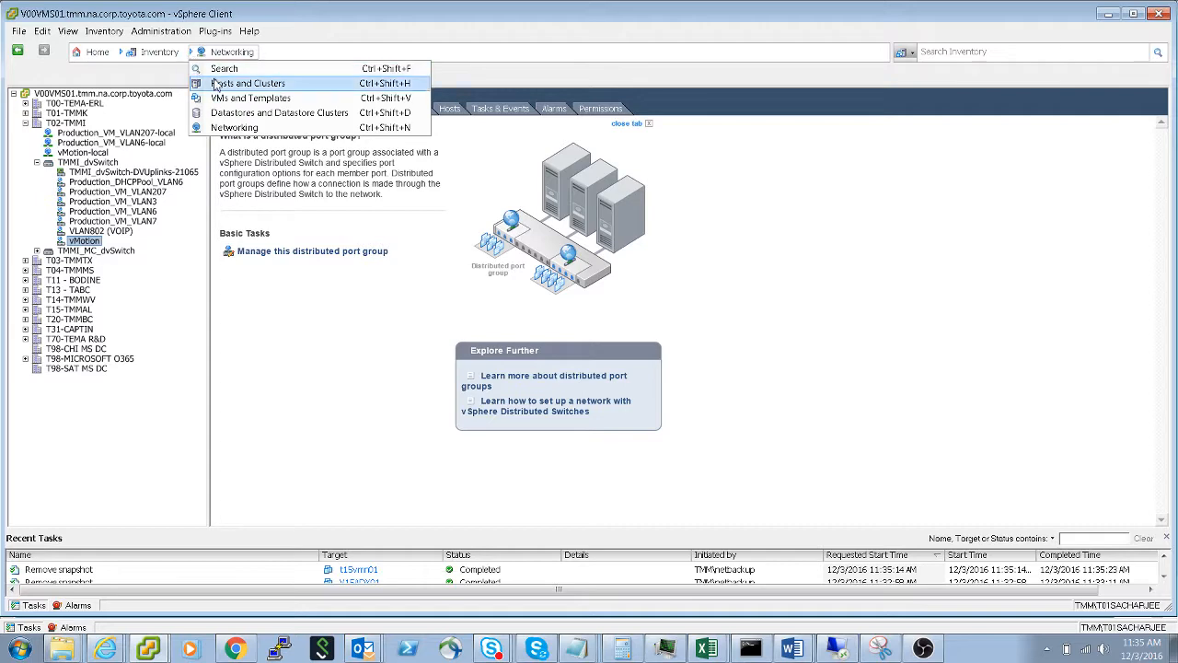
pyautogui.click(242, 84)
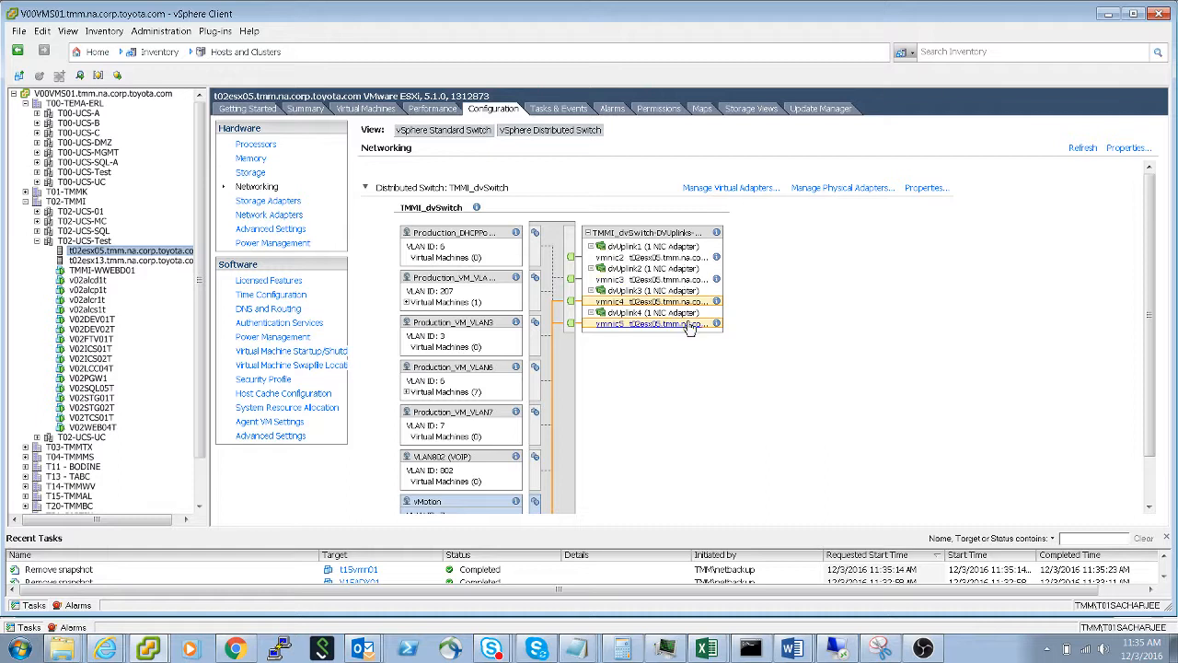
pyautogui.click(867, 189)
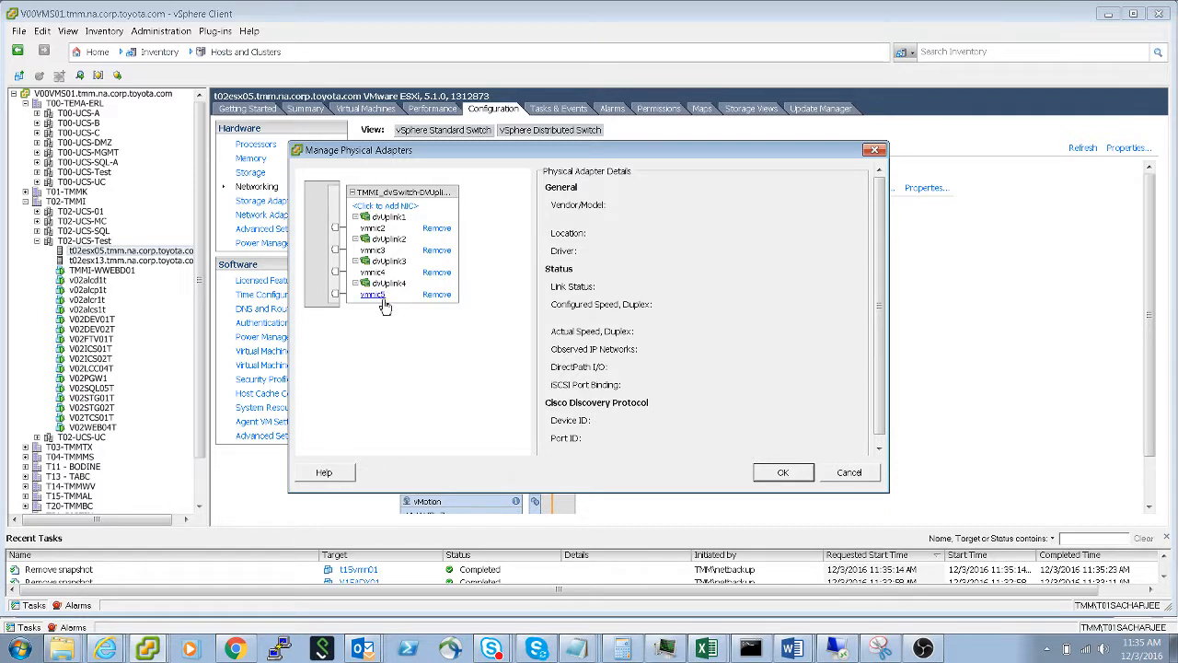
pyautogui.click(438, 251)
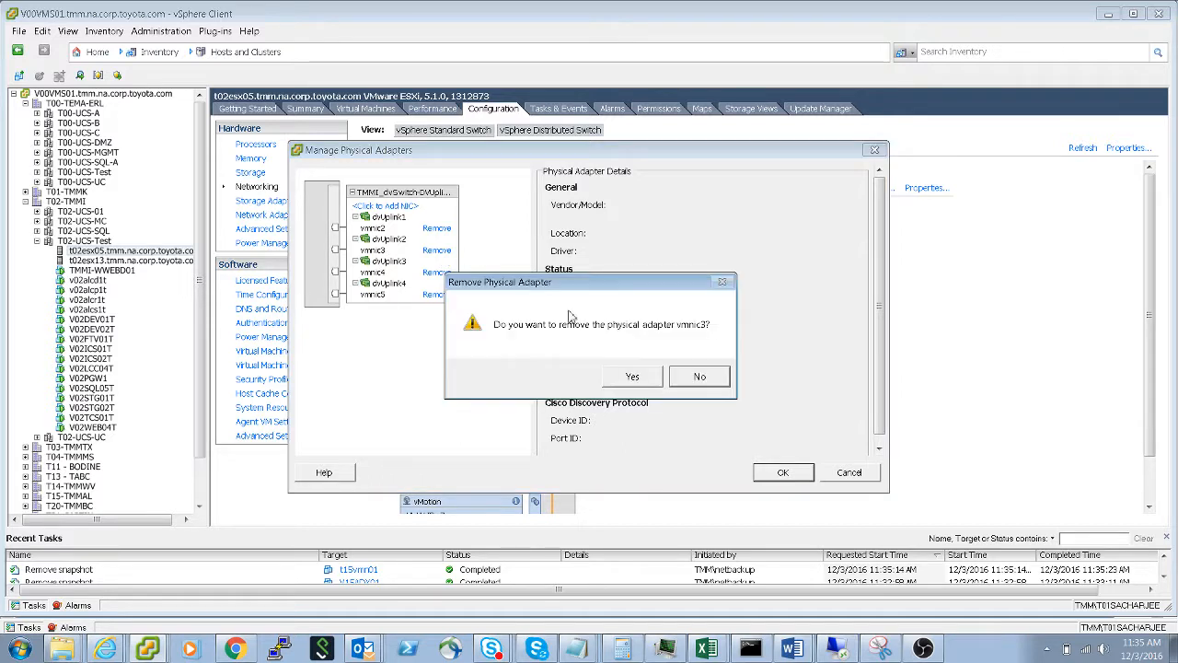
pyautogui.click(632, 378)
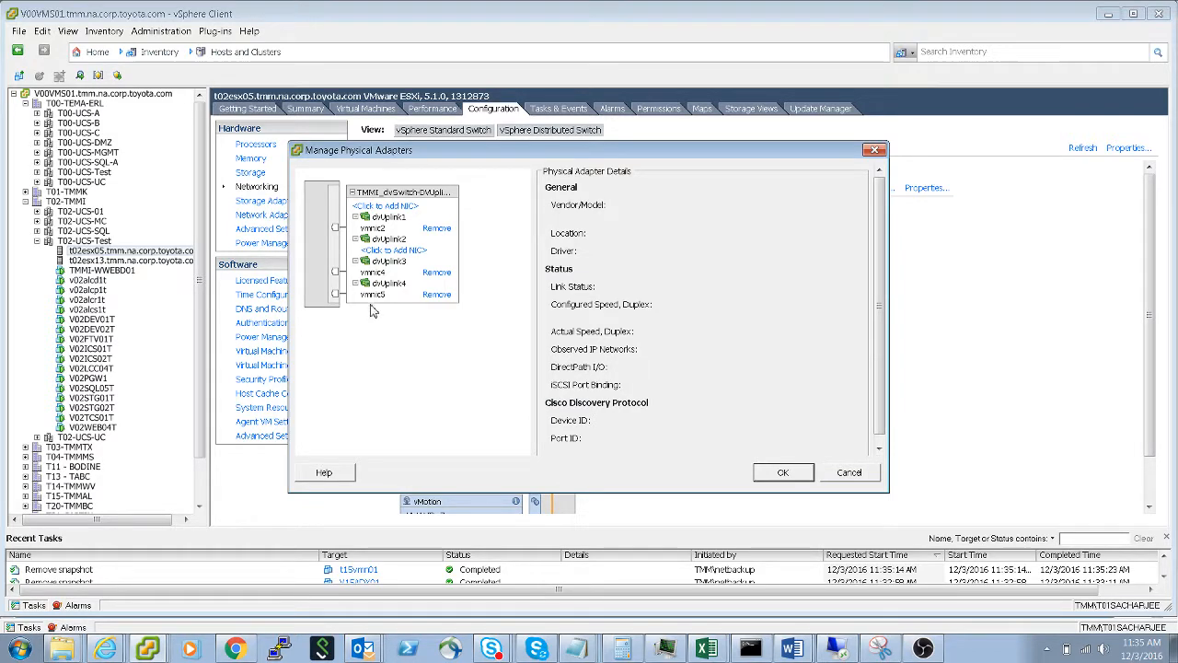
pyautogui.click(438, 294)
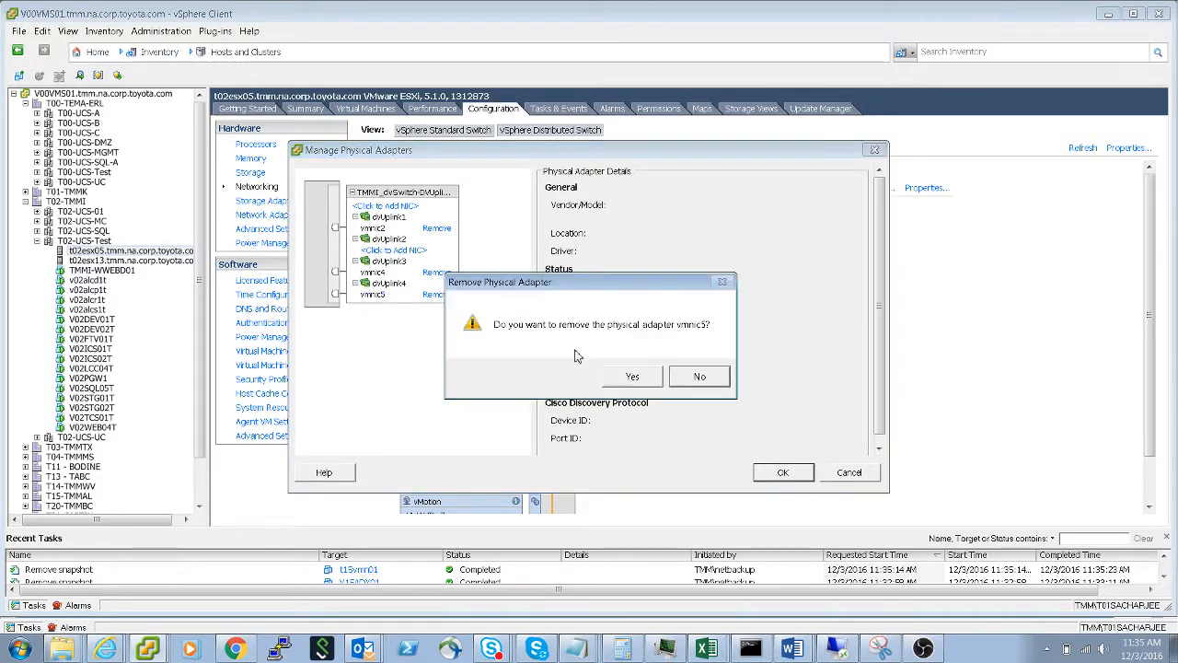
pyautogui.click(633, 379)
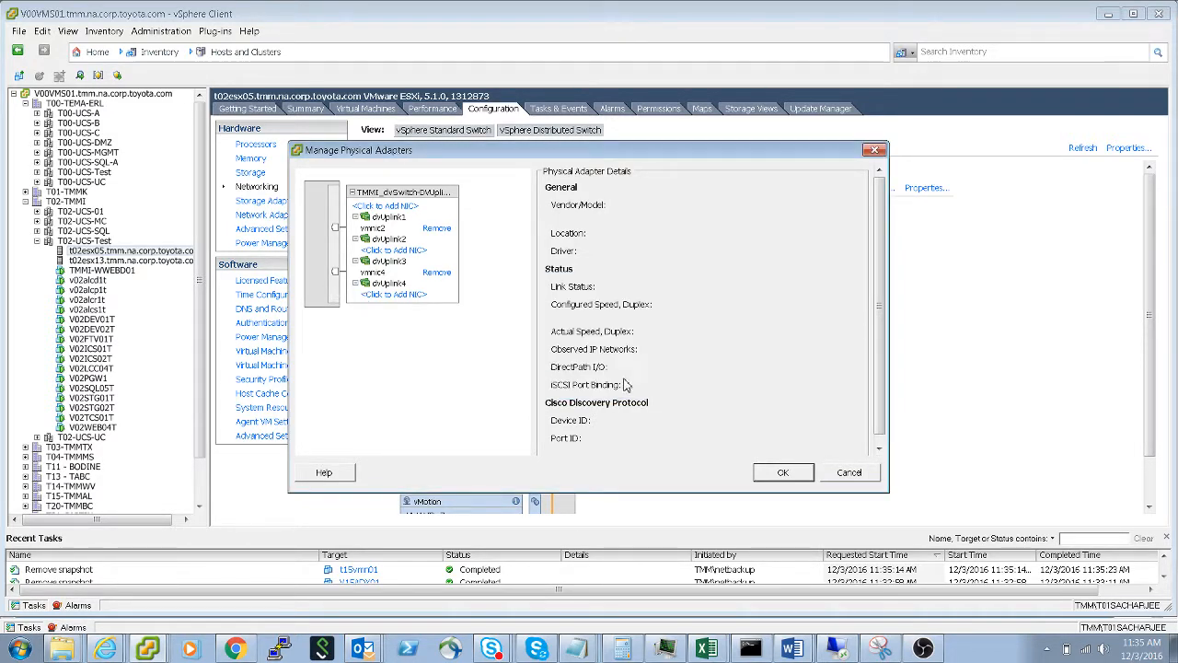
pyautogui.click(783, 472)
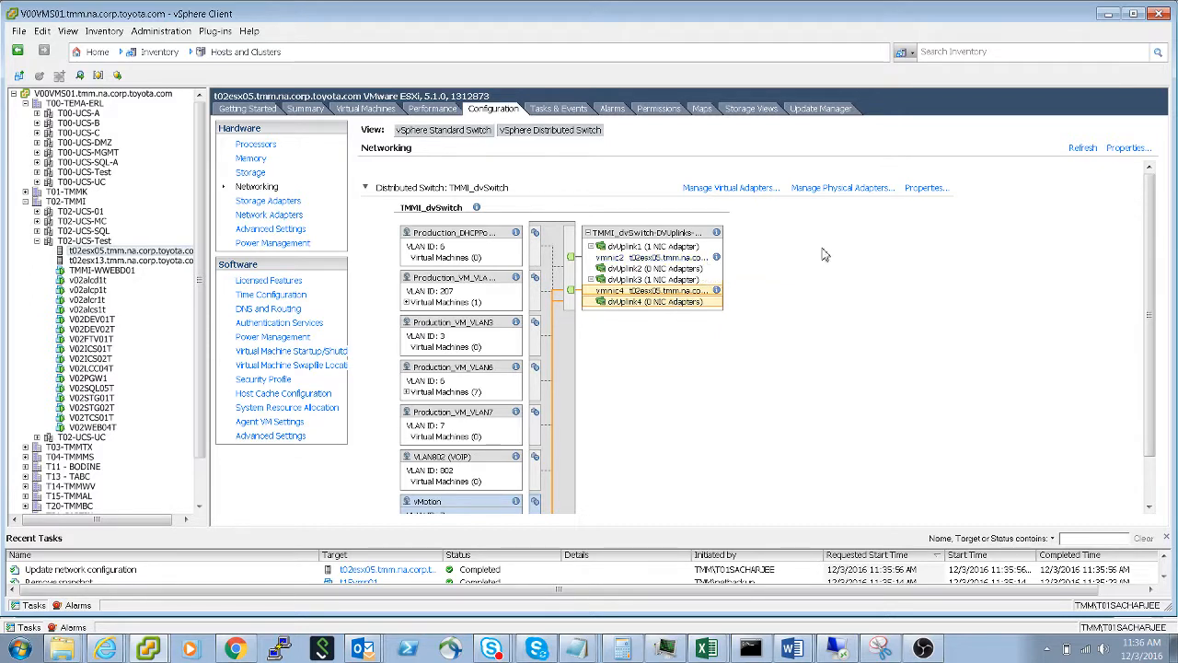
# - Show the standard switches of host t02esx05 and add the unclaimed adapter vmnic3 to vSwitch1 as an active adapter
pyautogui.click(464, 133)
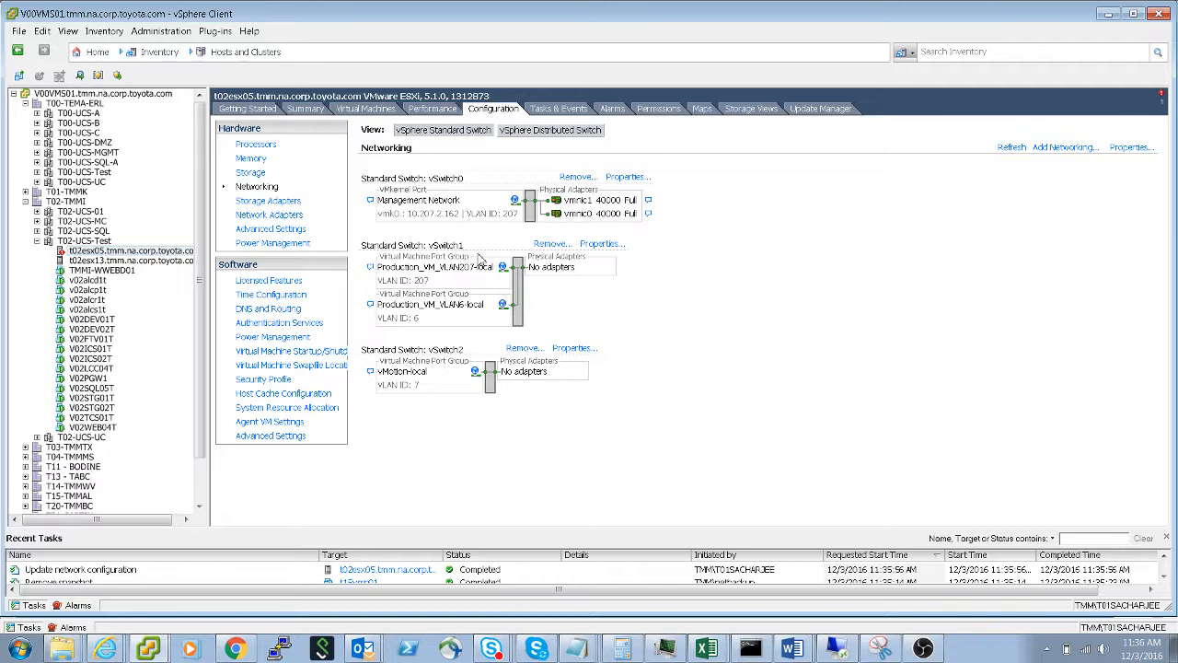
pyautogui.click(603, 245)
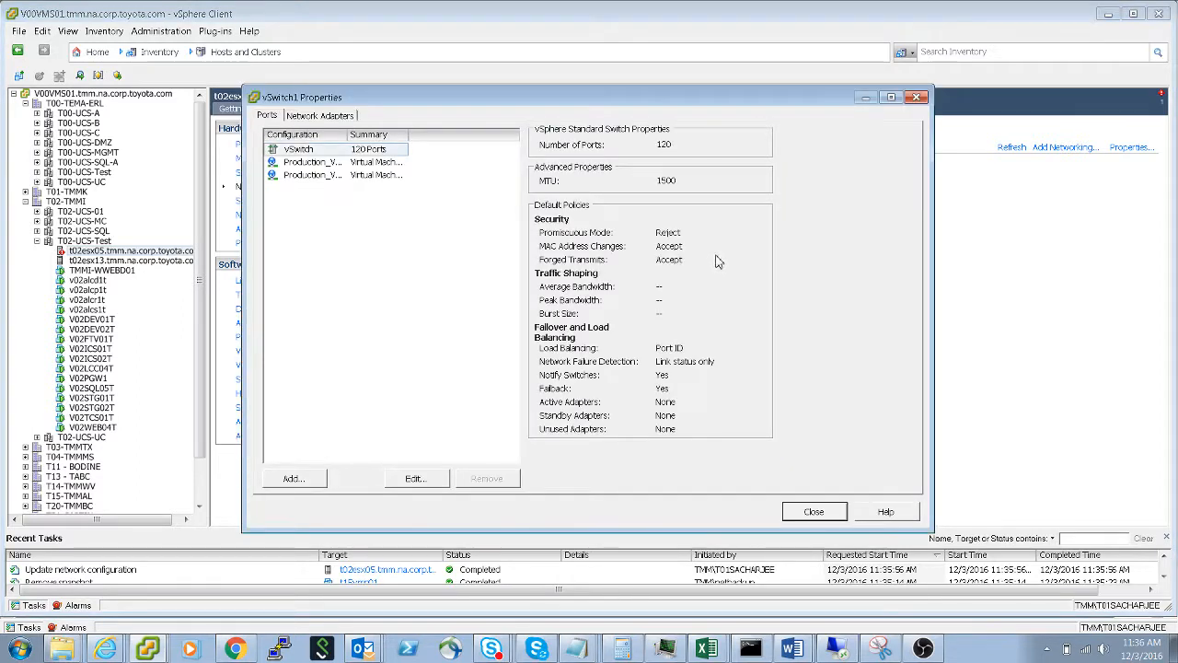
pyautogui.click(342, 117)
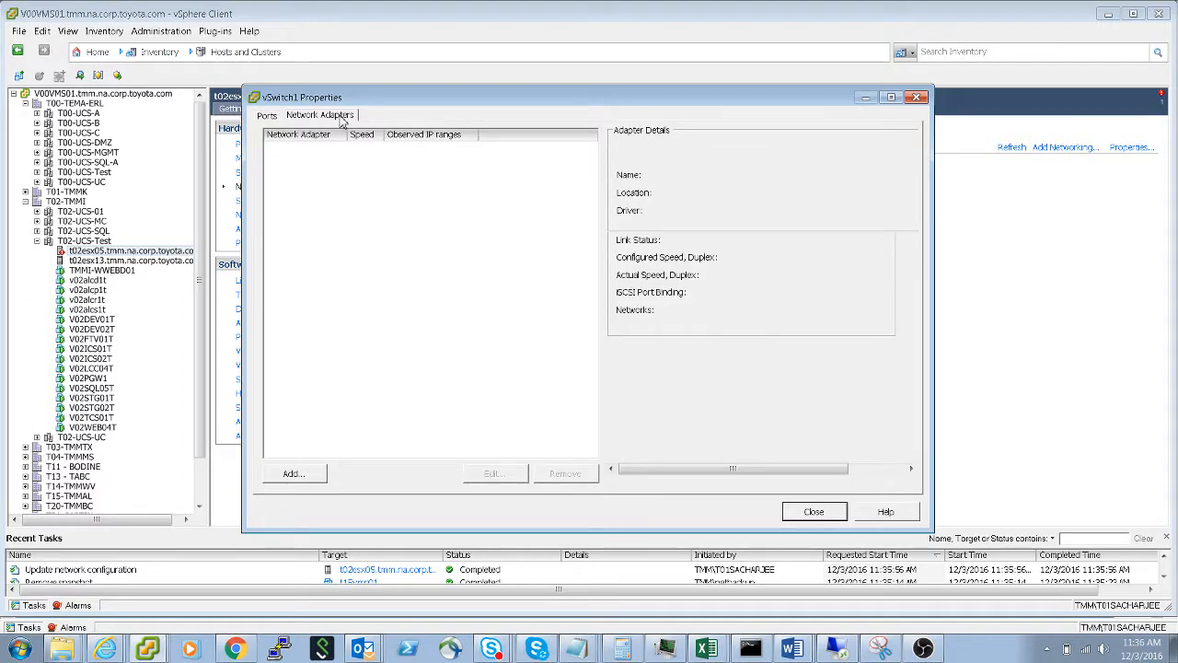
pyautogui.click(295, 474)
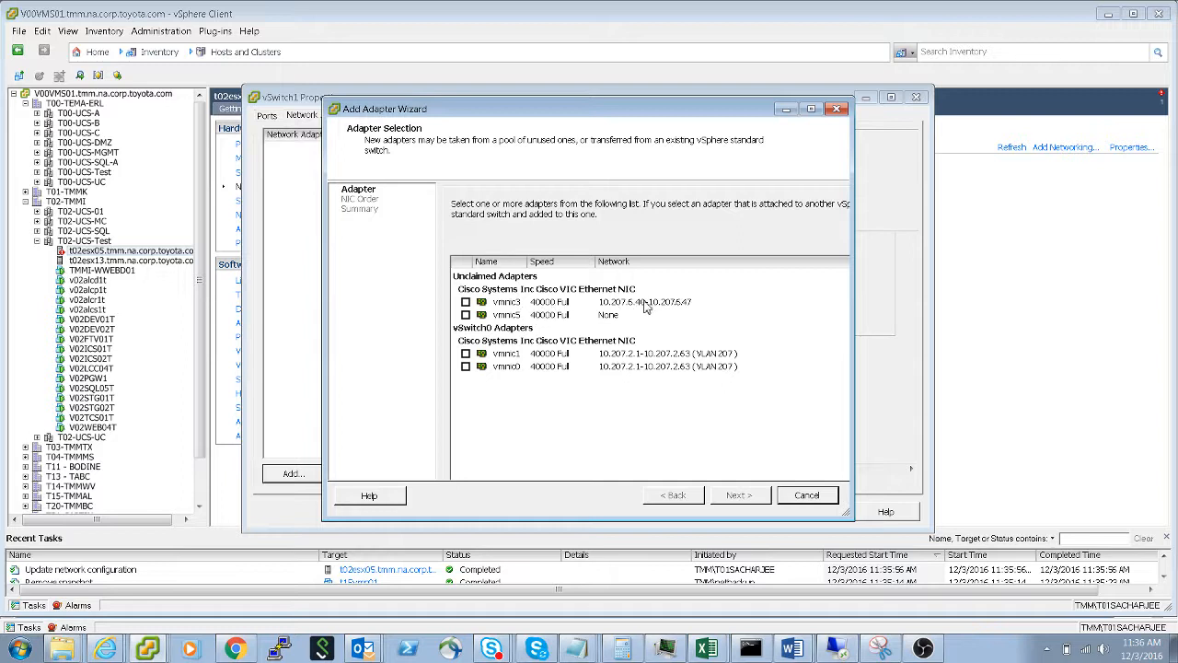
pyautogui.click(466, 302)
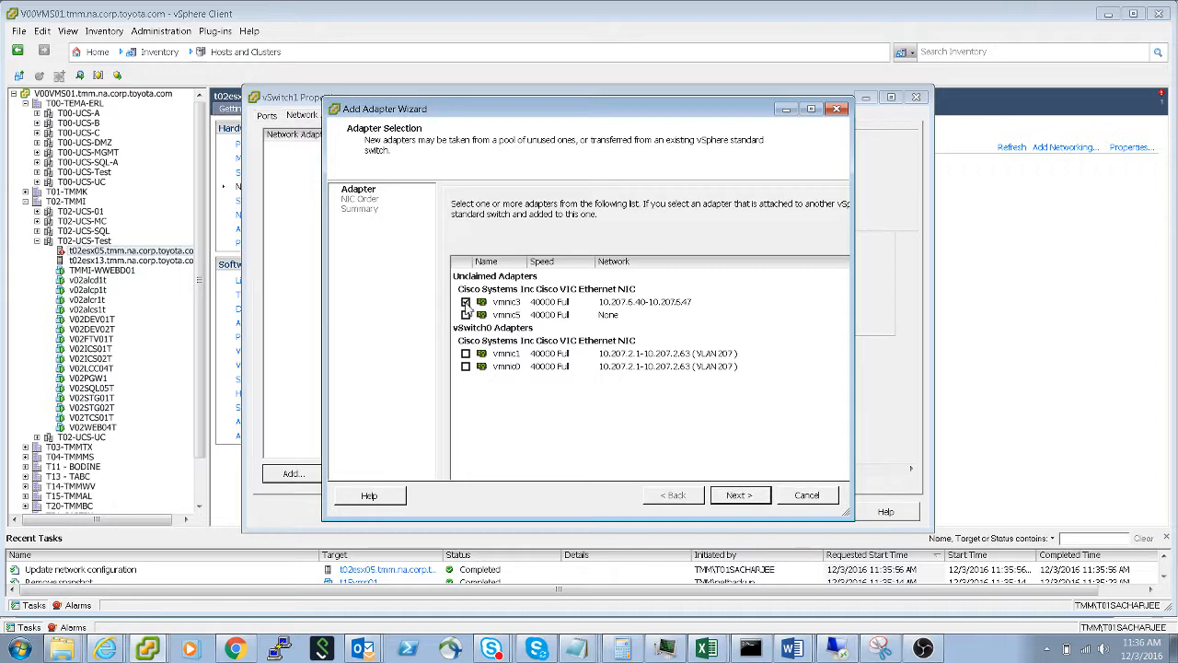
pyautogui.click(736, 497)
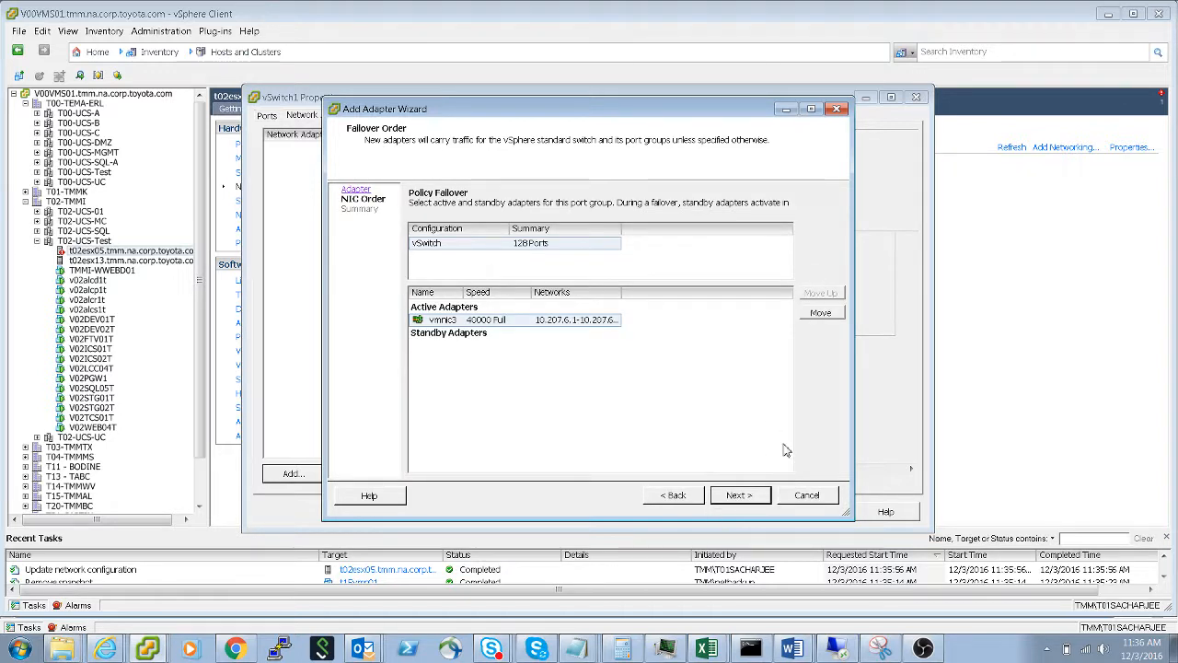
pyautogui.click(742, 495)
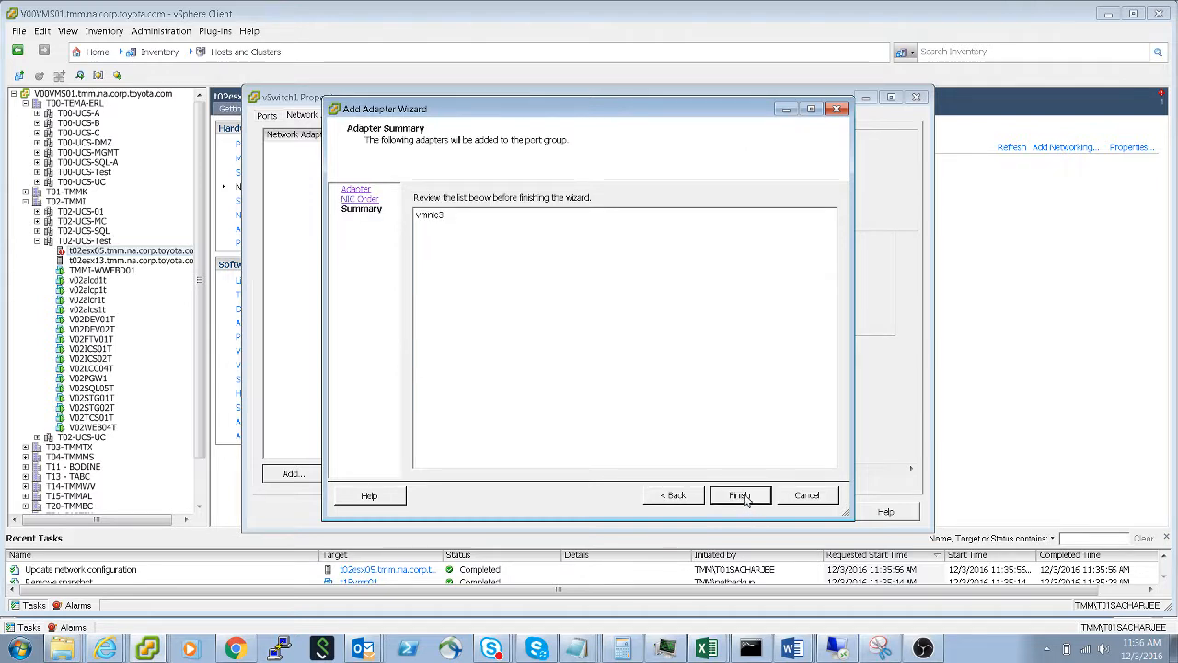
pyautogui.click(742, 495)
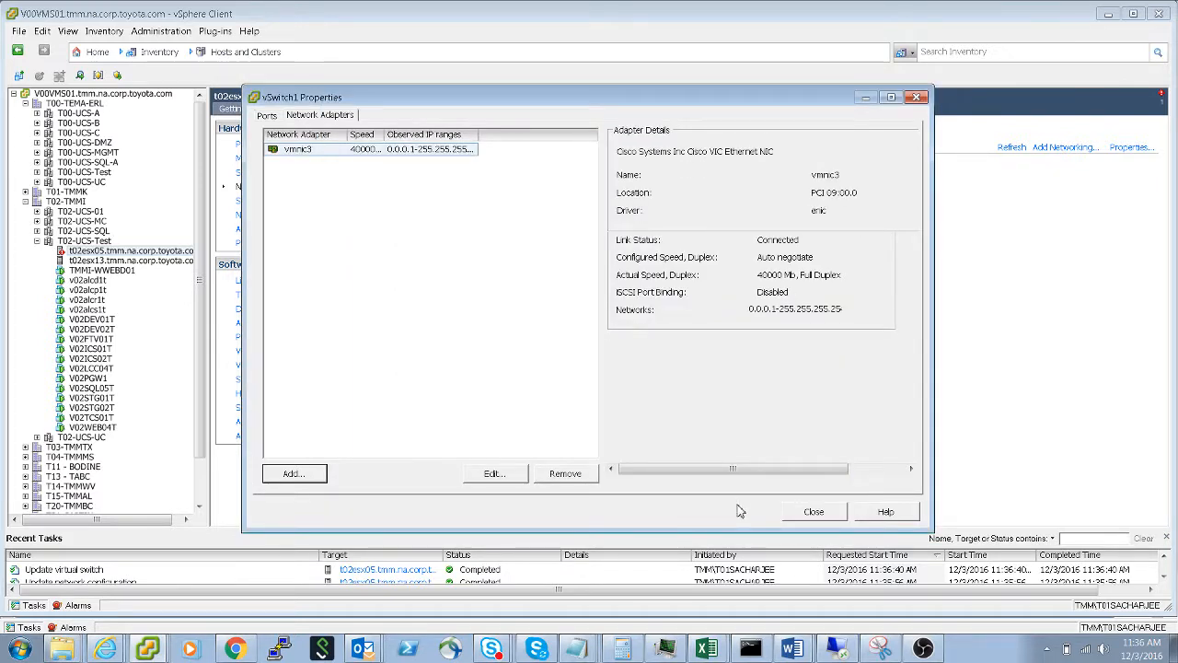
pyautogui.click(815, 513)
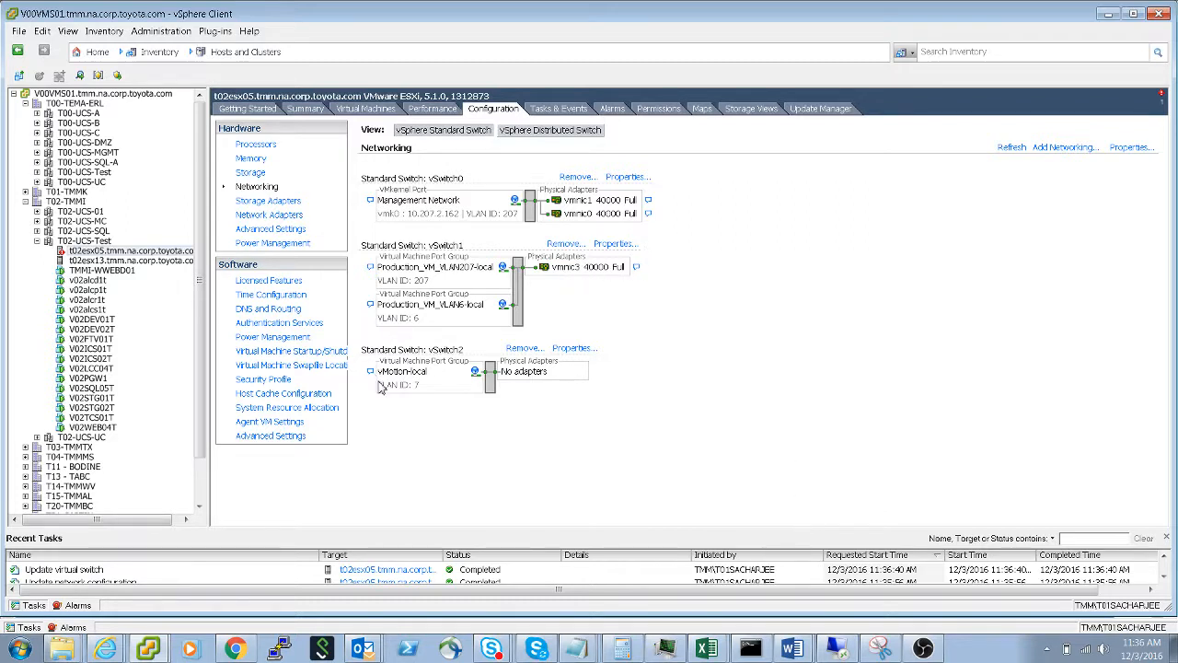
# - Add the unclaimed physical adapter vmnic5 to standard switch vSwitch2 as an active adapter
pyautogui.click(582, 357)
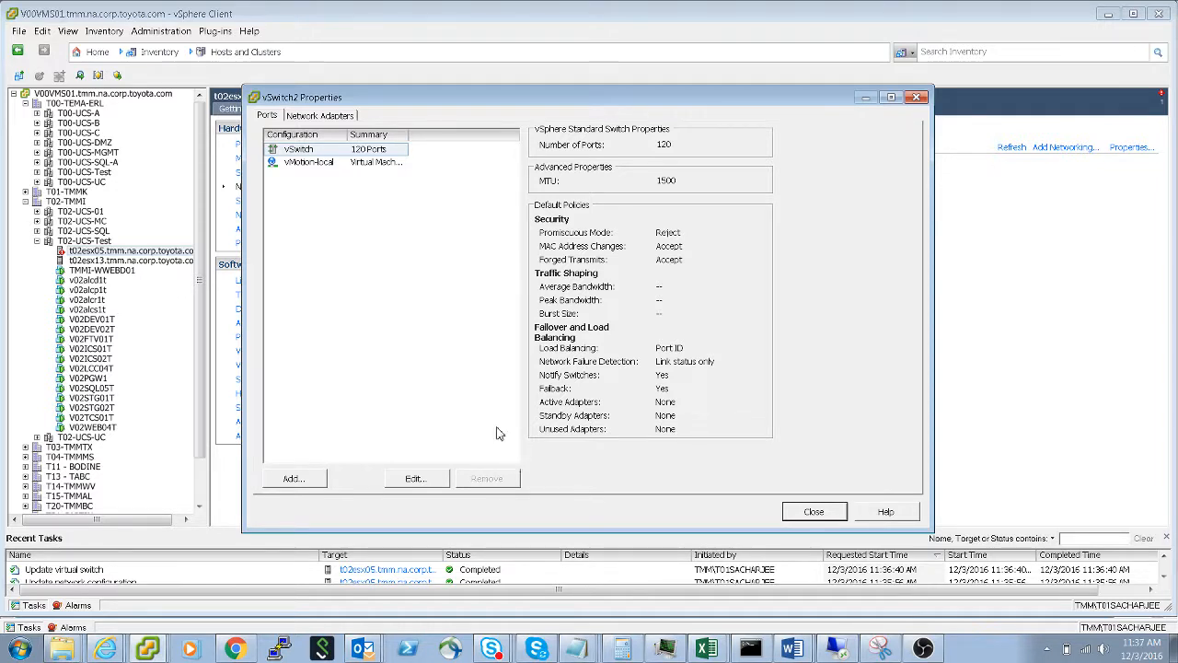
pyautogui.click(329, 117)
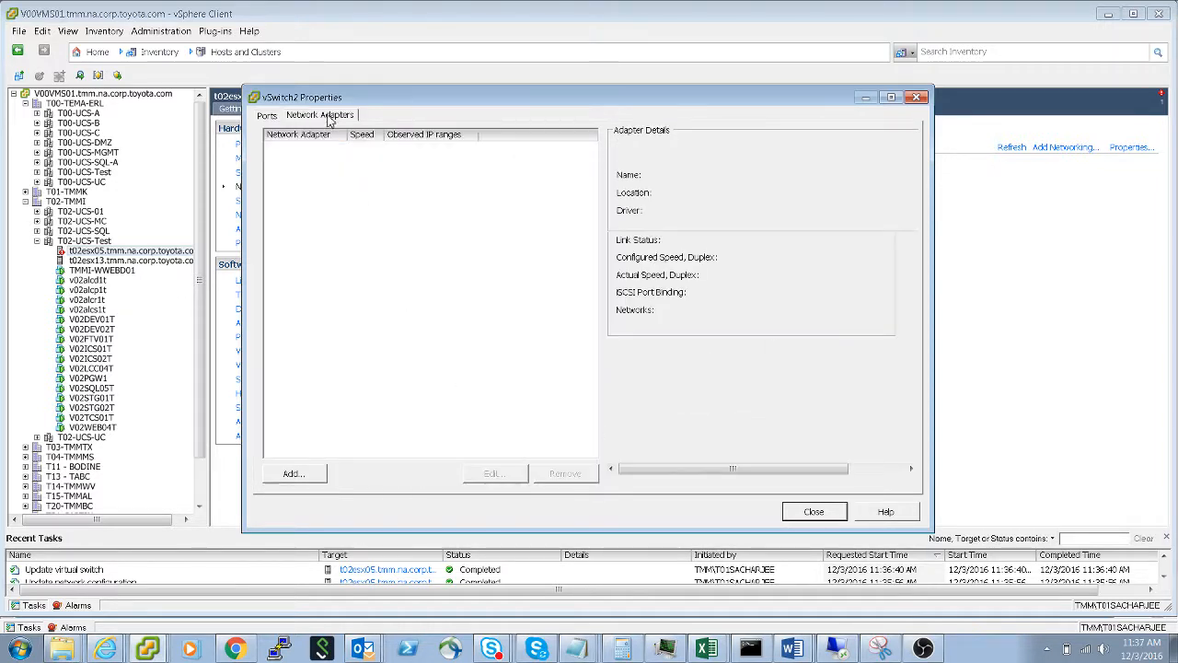
pyautogui.click(310, 475)
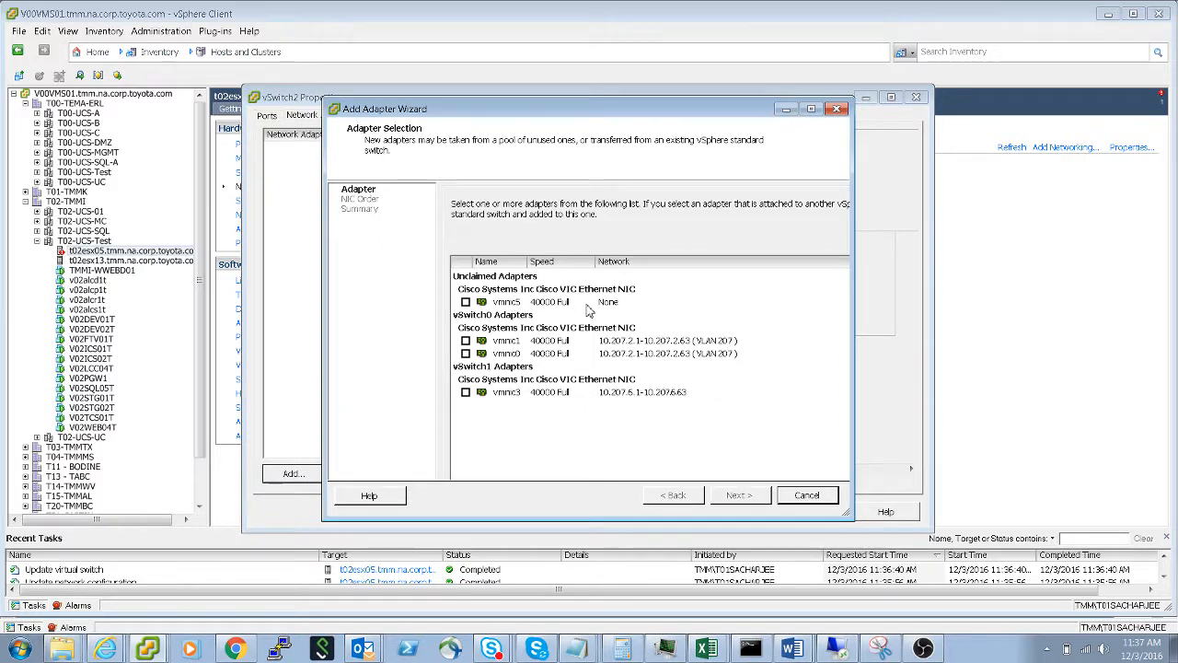
pyautogui.click(467, 303)
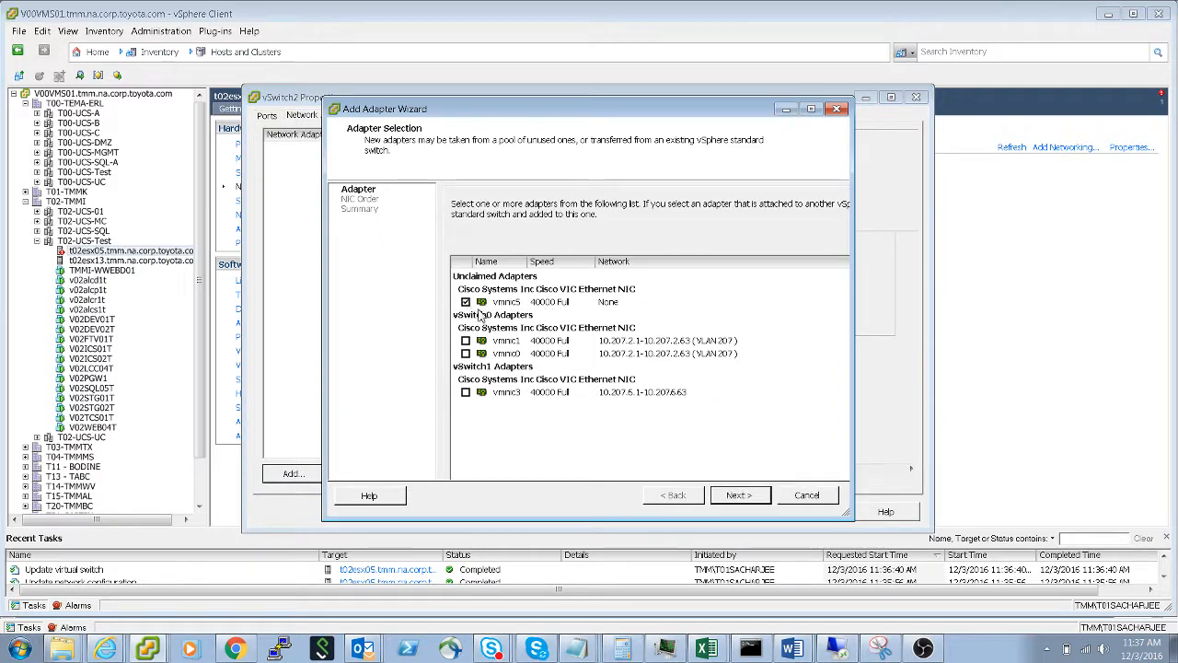
pyautogui.click(718, 498)
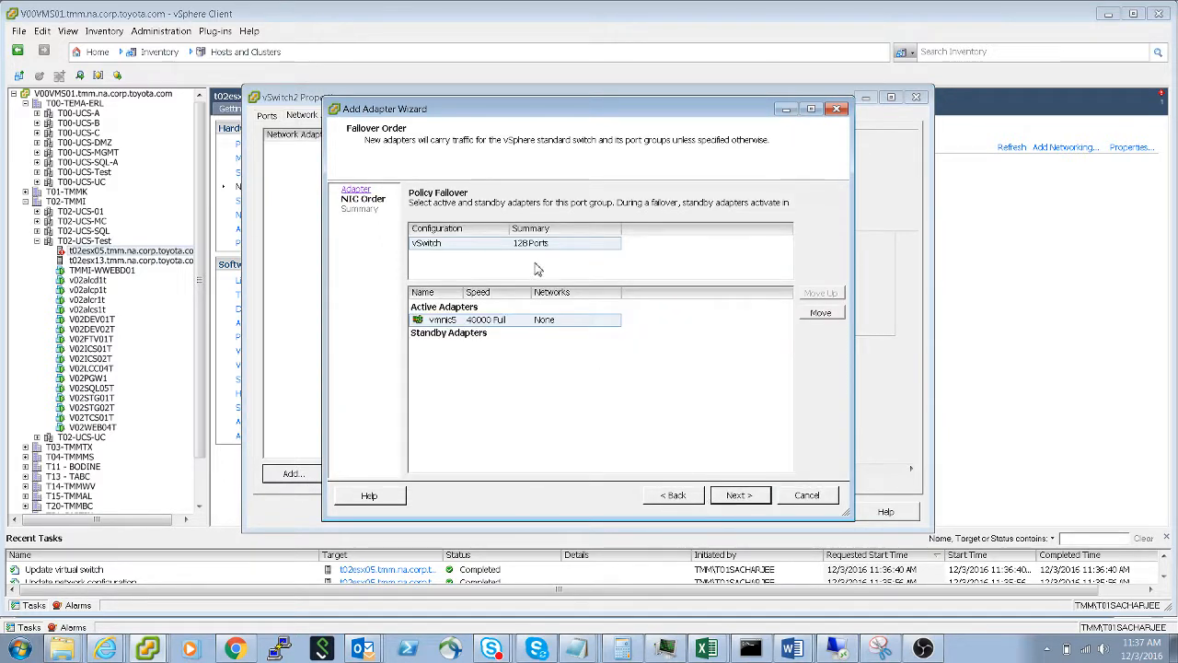
pyautogui.click(742, 499)
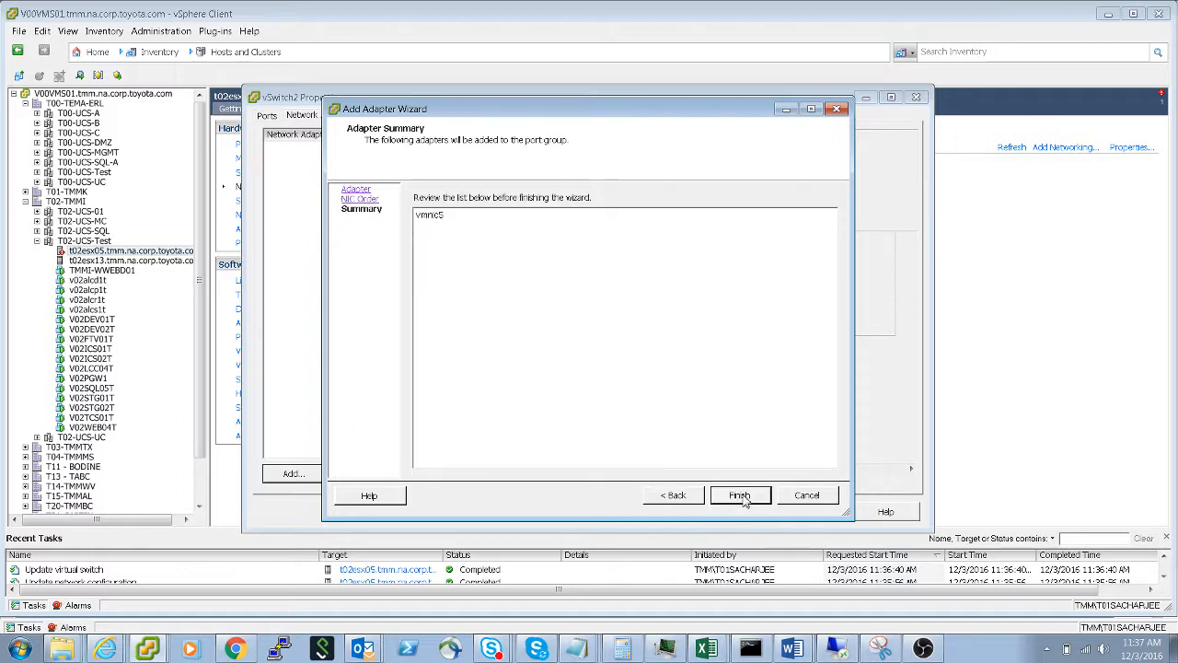
pyautogui.click(742, 496)
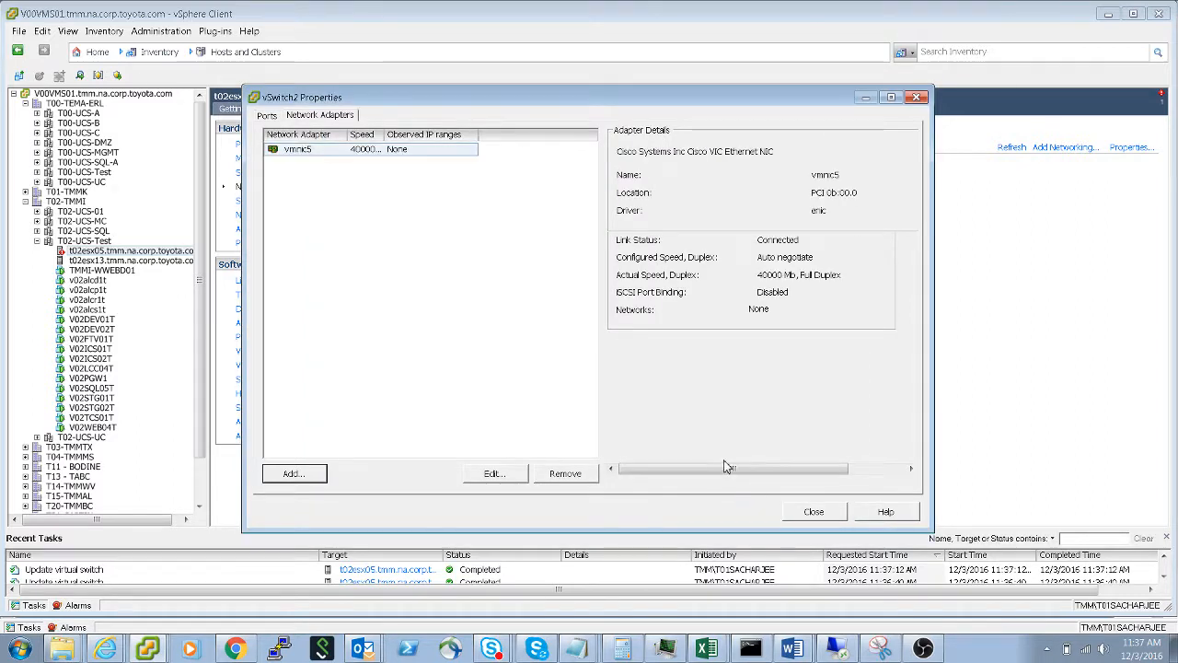
pyautogui.click(815, 510)
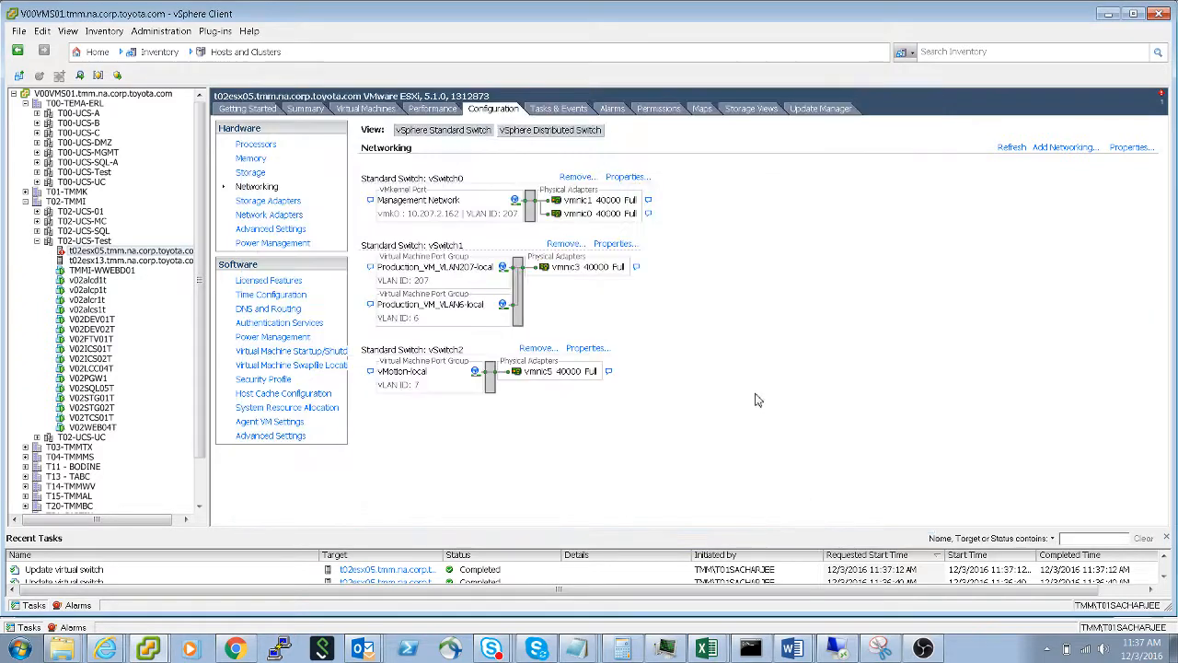